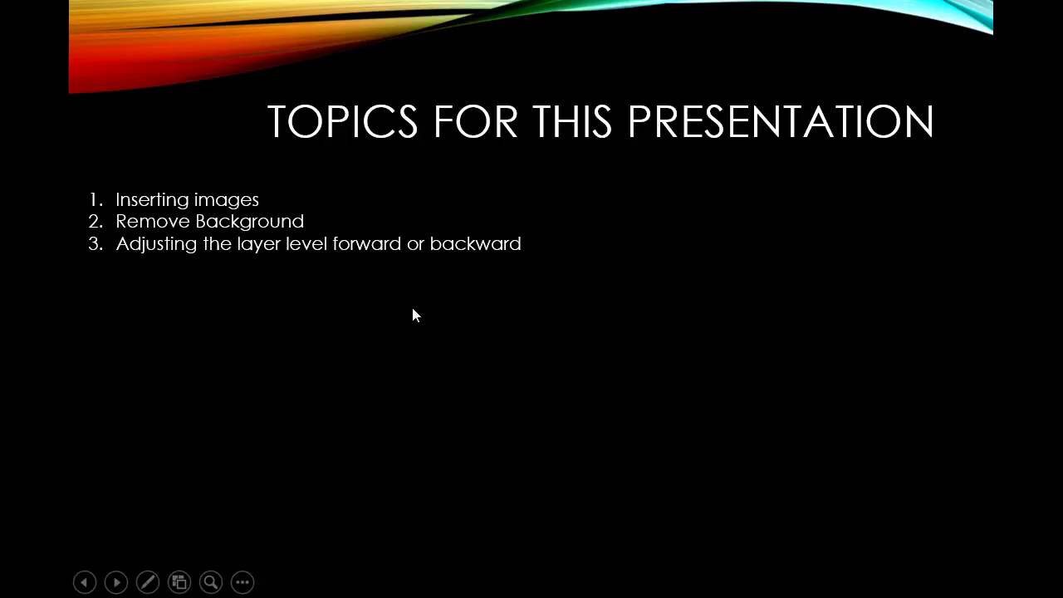
Exit the slide show and add a new blank slide after the topics slide.
{"action": "key", "text": "Escape"}
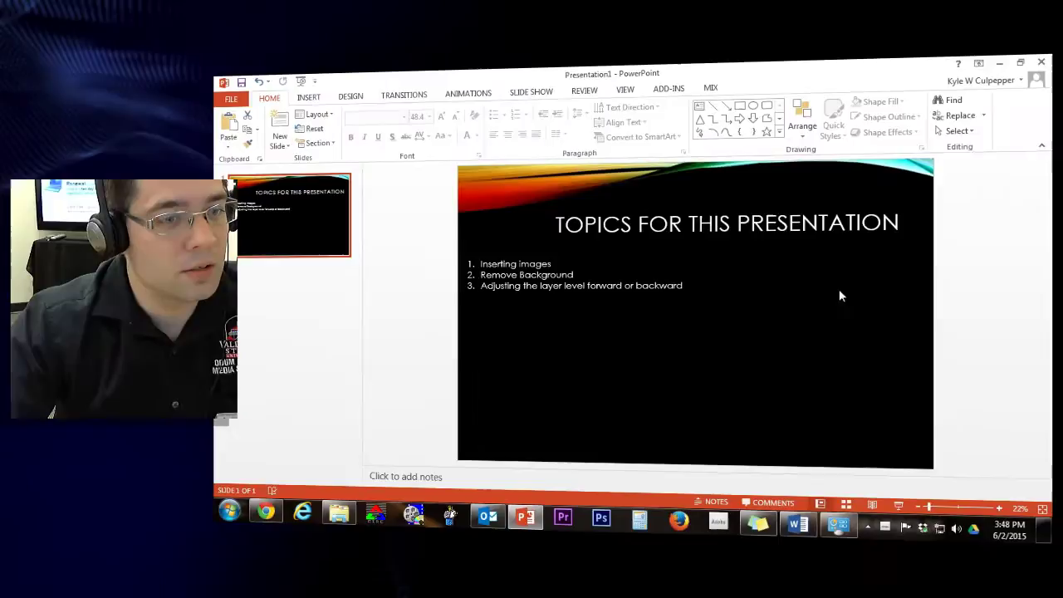
{"action": "left_click", "coordinate": [288, 218]}
{"action": "key", "text": "Return"}
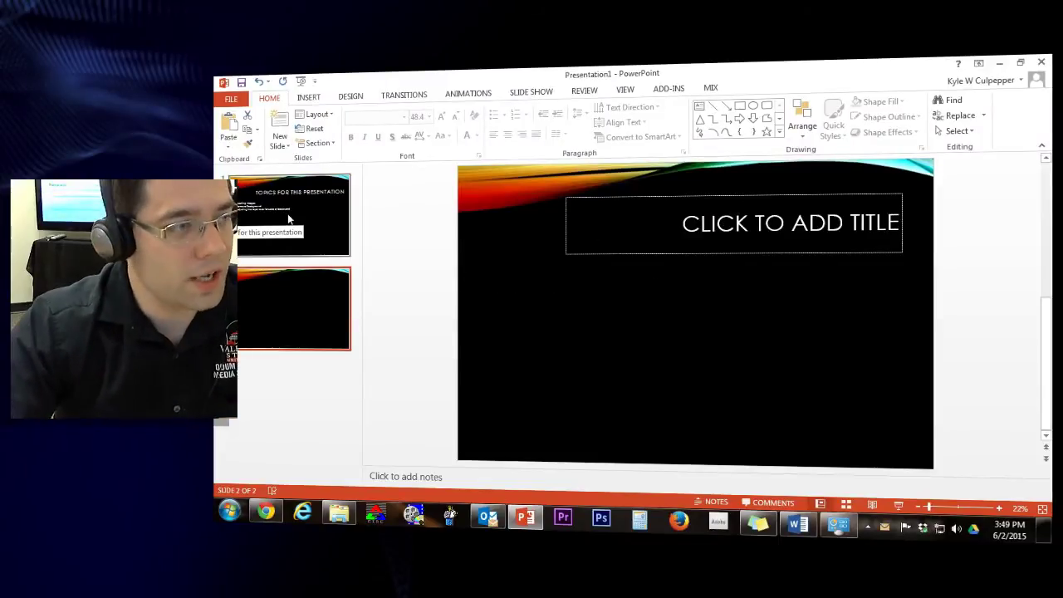
Add another new slide after the topics slide, and delete the surplus third slide.
{"action": "left_click", "coordinate": [299, 213]}
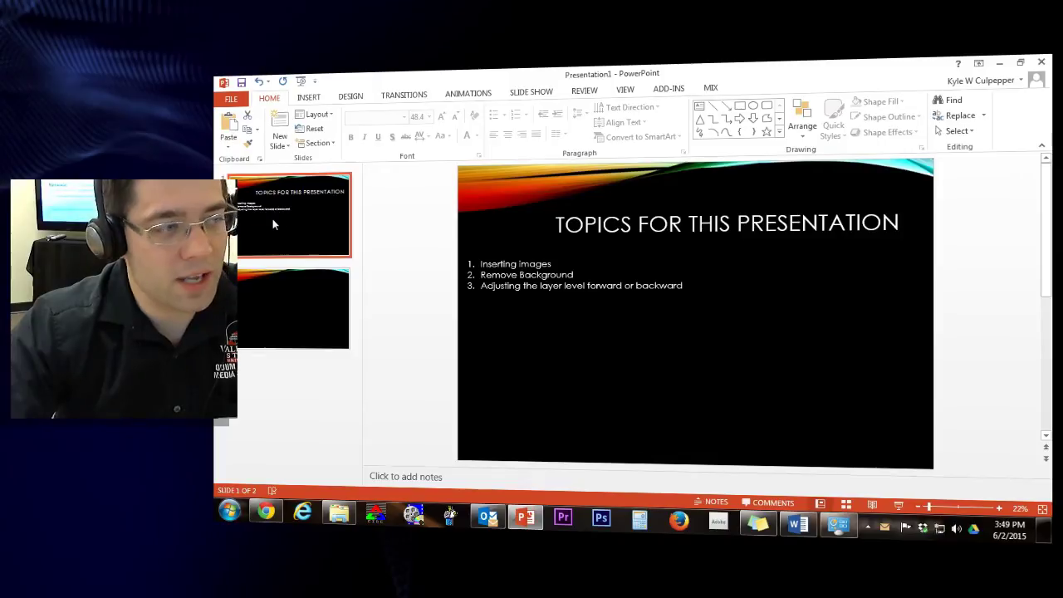
{"action": "key", "text": "Return"}
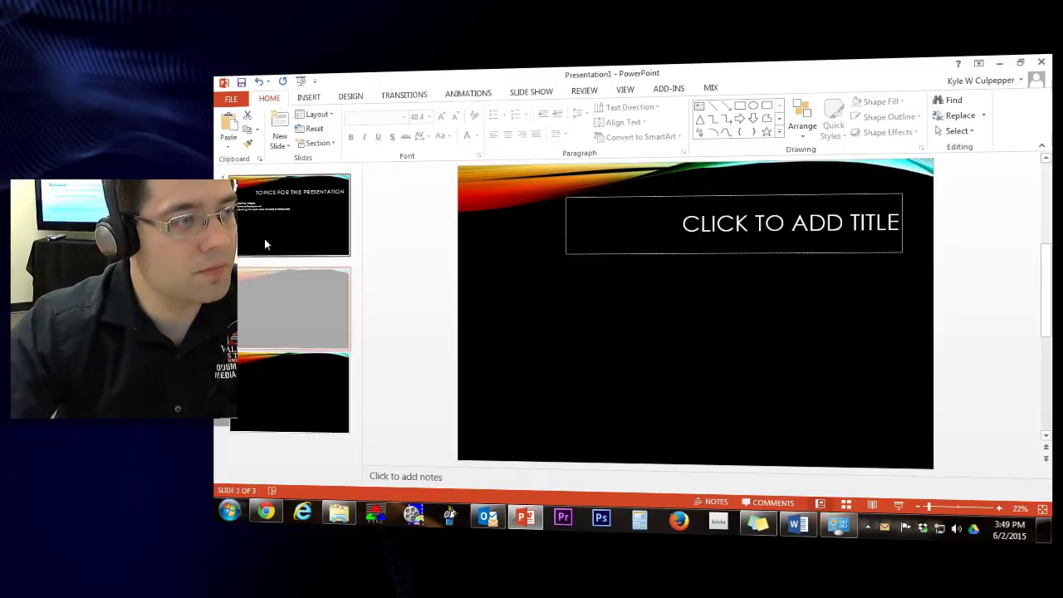
{"action": "left_click", "coordinate": [289, 374]}
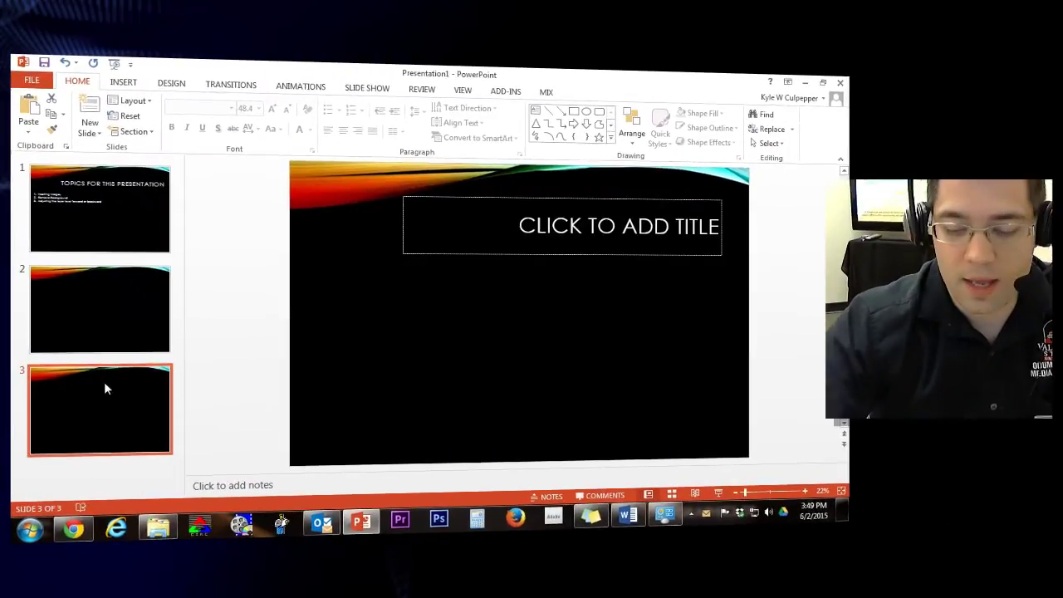
{"action": "key", "text": "Delete"}
{"action": "left_click", "coordinate": [104, 227]}
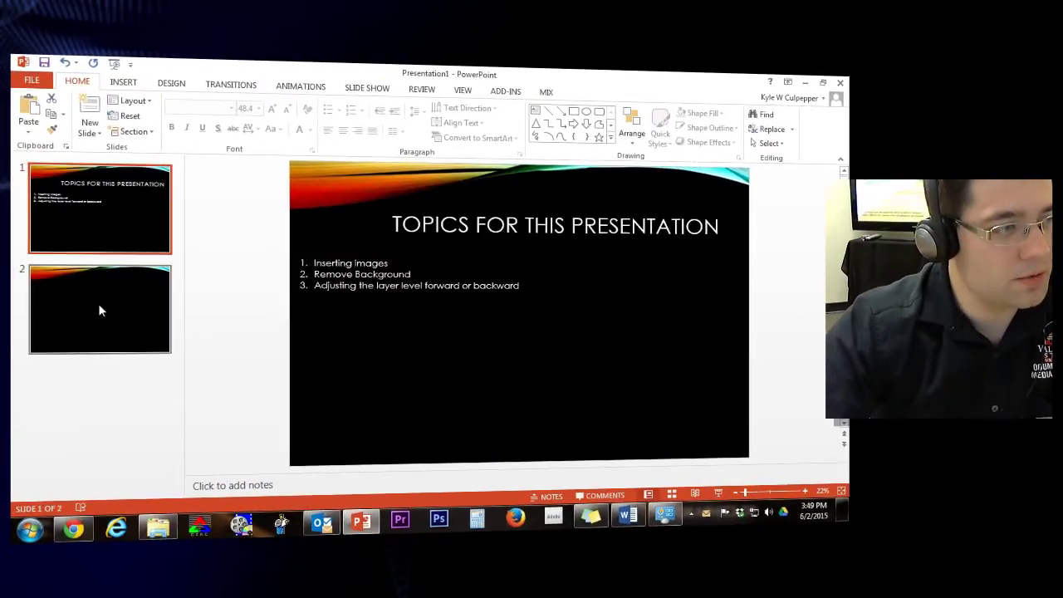
Check the width and height in the custom slide size settings with slide 2 selected.
{"action": "left_click", "coordinate": [99, 311]}
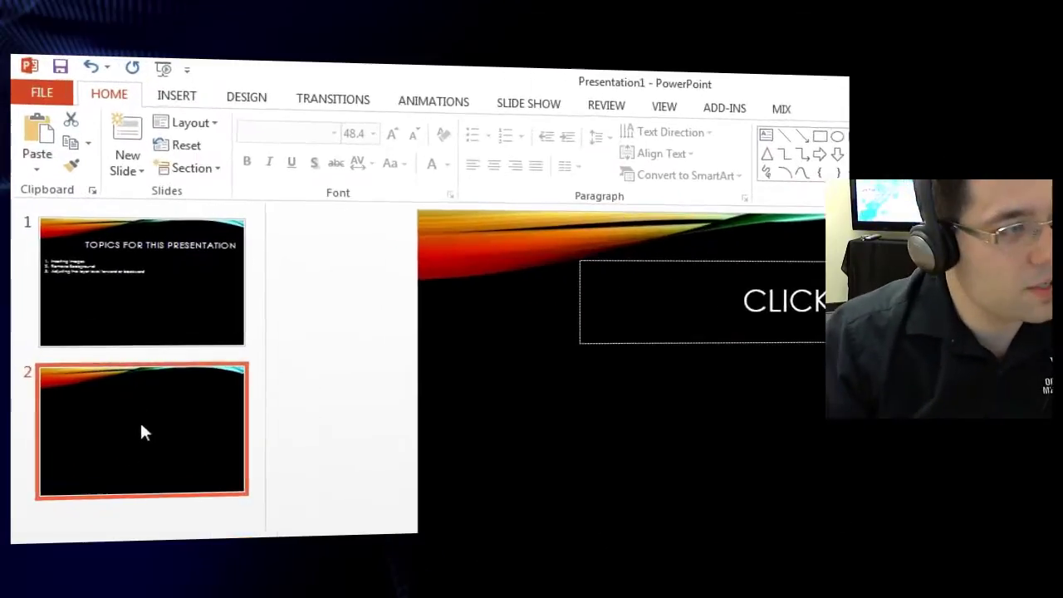
{"action": "left_click", "coordinate": [322, 113]}
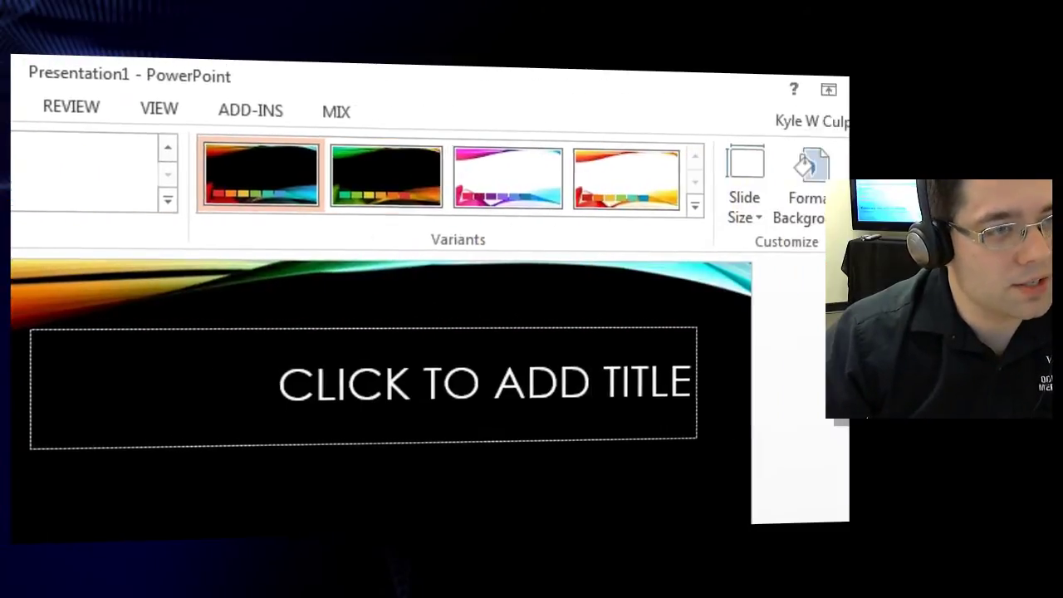
{"action": "left_click", "coordinate": [651, 176]}
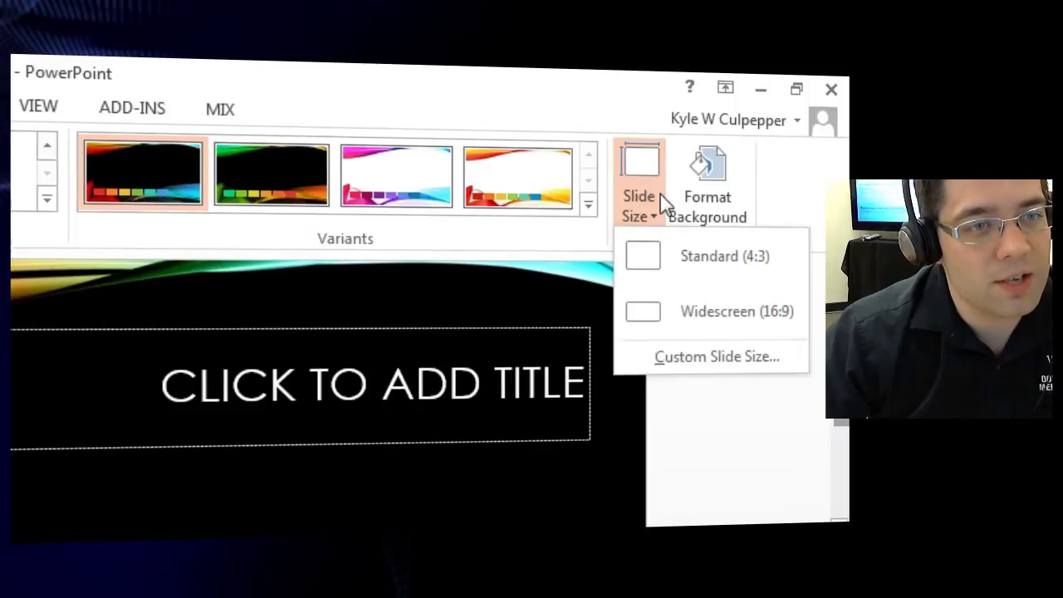
{"action": "left_click", "coordinate": [716, 357]}
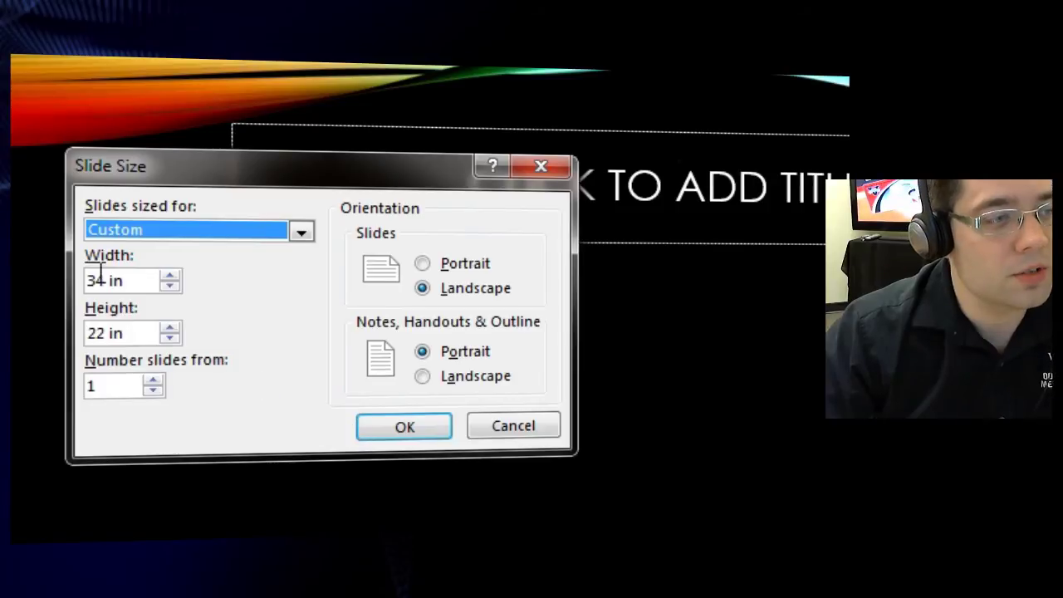
{"action": "left_click", "coordinate": [388, 424]}
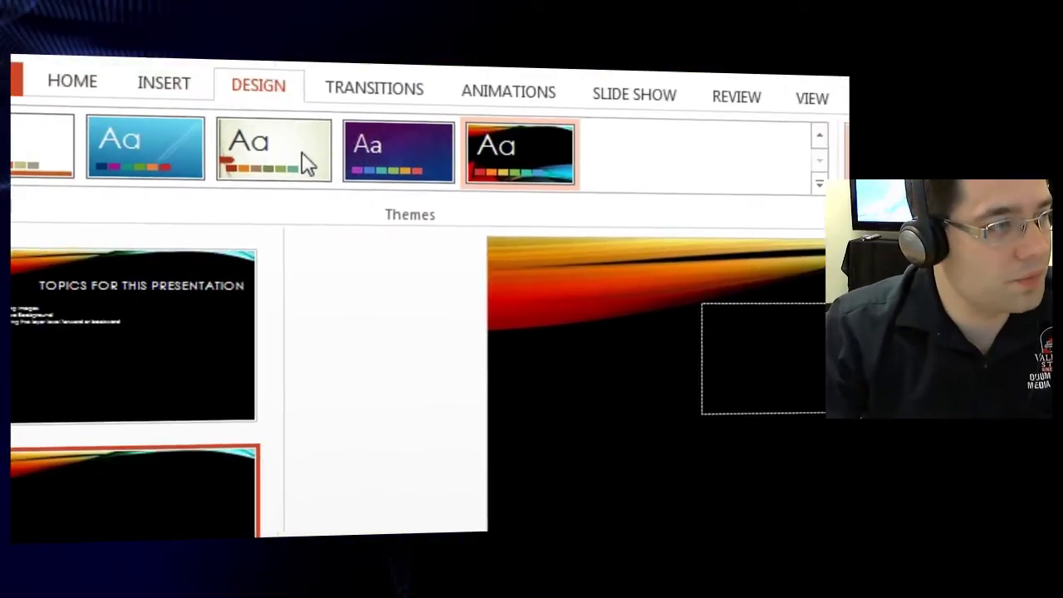
Insert the Running Man picture from the Pictures library on slide 2 and move it down and to the left.
{"action": "left_click", "coordinate": [164, 83]}
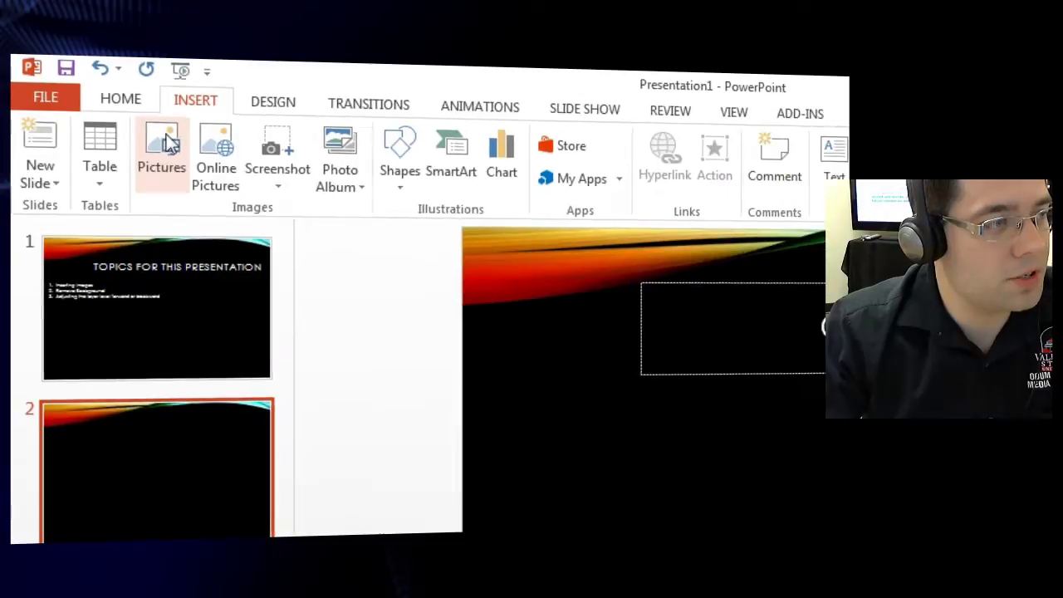
{"action": "left_click", "coordinate": [167, 145]}
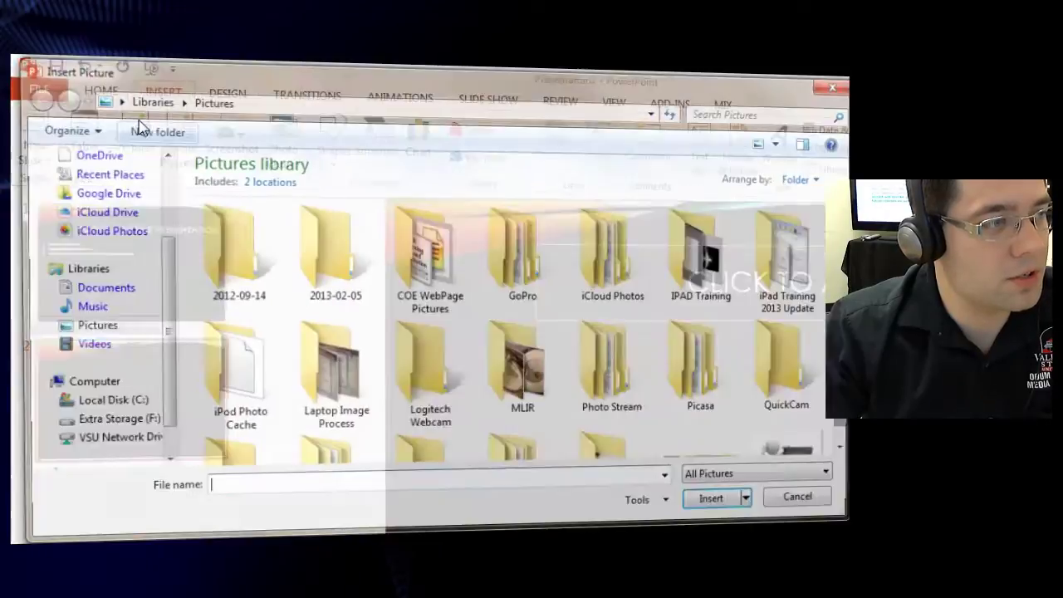
{"action": "left_click_drag", "start_coordinate": [820, 253], "coordinate": [825, 415]}
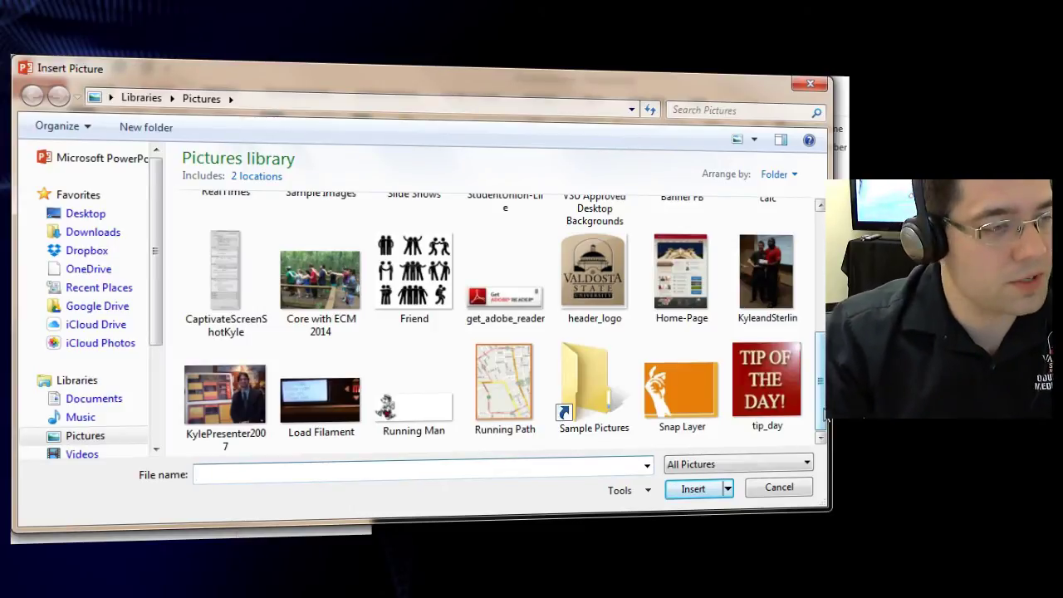
{"action": "double_click", "coordinate": [410, 408]}
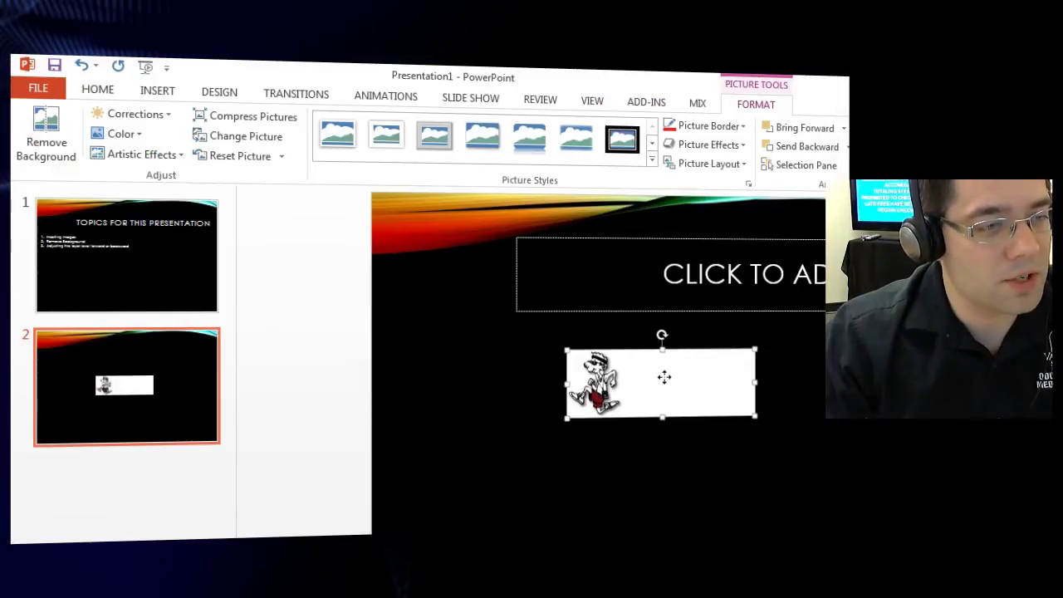
{"action": "left_click_drag", "start_coordinate": [665, 378], "coordinate": [586, 441]}
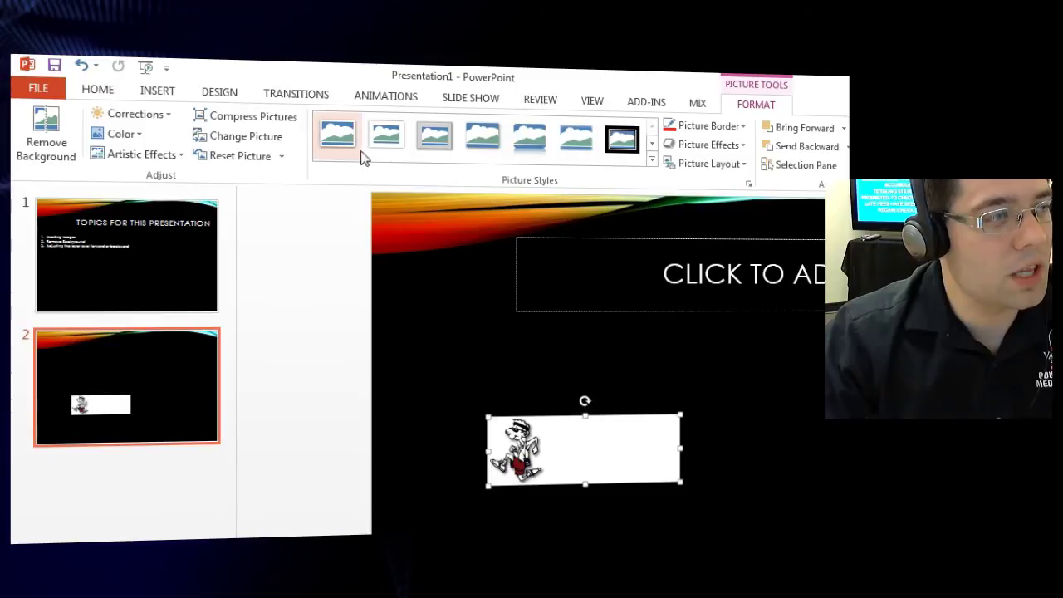
Insert the photo of the building lit up at night from the Pictures library on slide 2.
{"action": "left_click", "coordinate": [153, 93]}
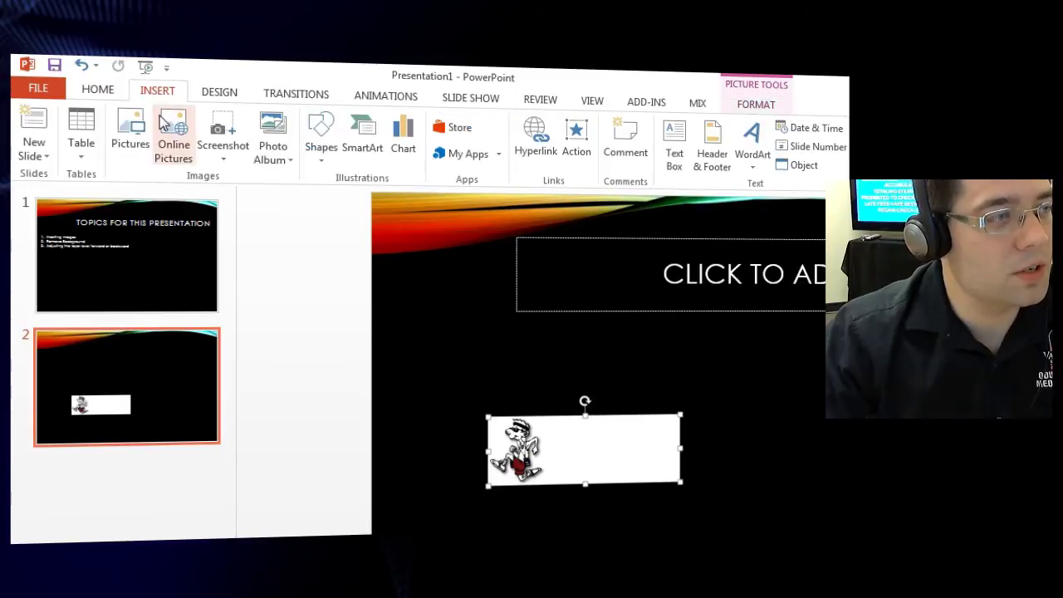
{"action": "left_click", "coordinate": [132, 130]}
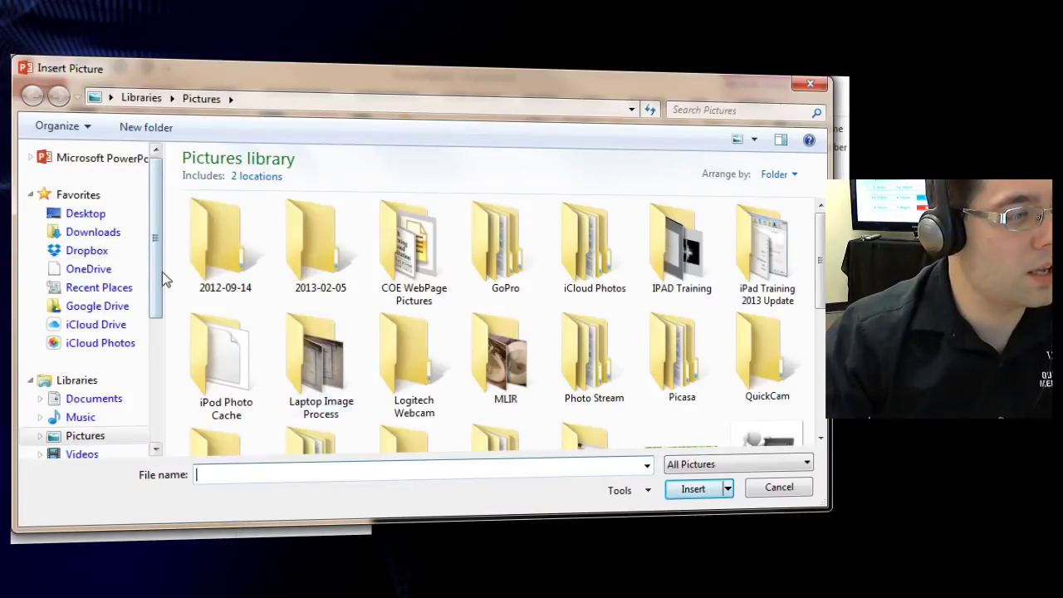
{"action": "left_click_drag", "start_coordinate": [156, 305], "coordinate": [158, 413]}
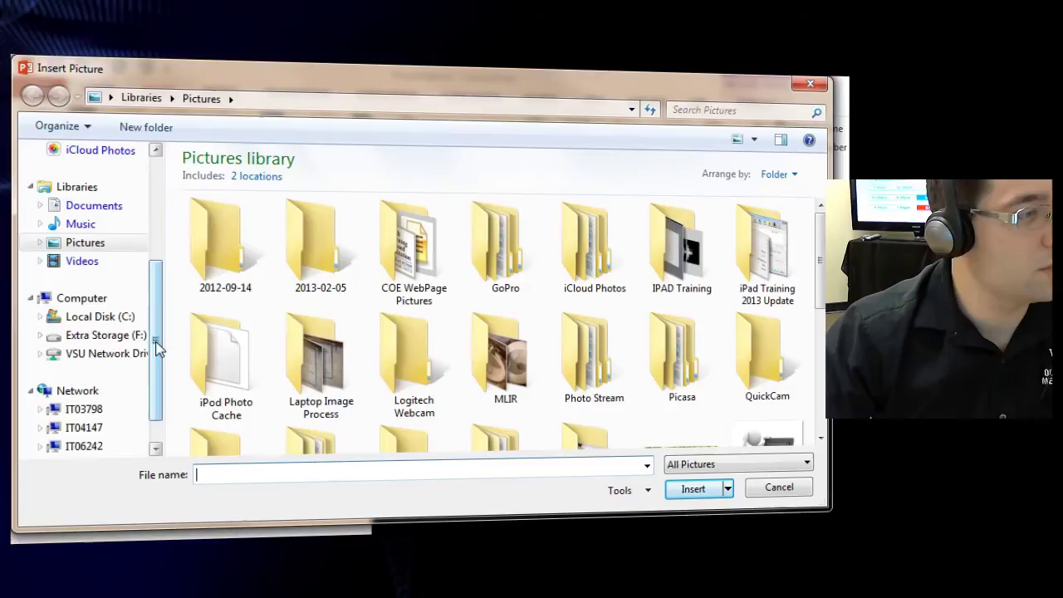
{"action": "left_click_drag", "start_coordinate": [158, 349], "coordinate": [155, 328]}
{"action": "left_click", "coordinate": [97, 286]}
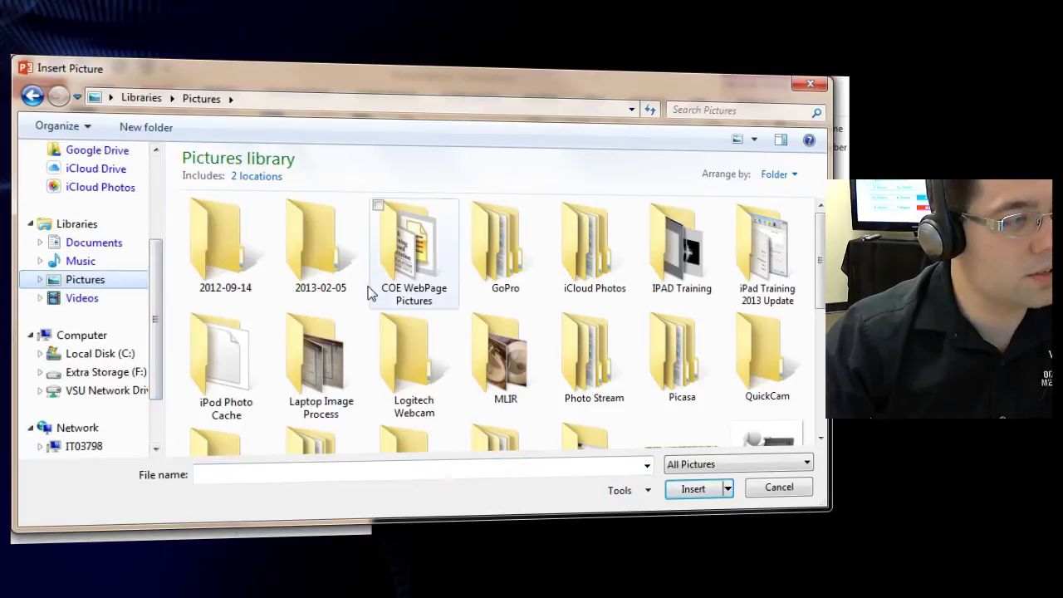
{"action": "double_click", "coordinate": [50, 280]}
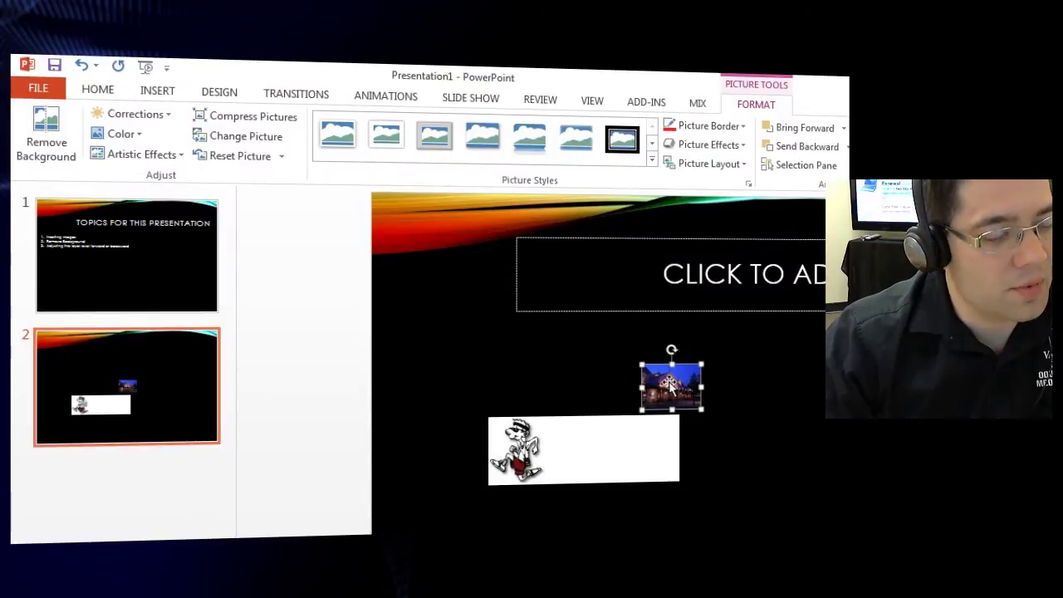
Enlarge the building photo to cover most of slide 2 and shift it right to uncover the runner.
{"action": "left_click_drag", "start_coordinate": [671, 384], "coordinate": [679, 509]}
{"action": "left_click_drag", "start_coordinate": [466, 425], "coordinate": [492, 428]}
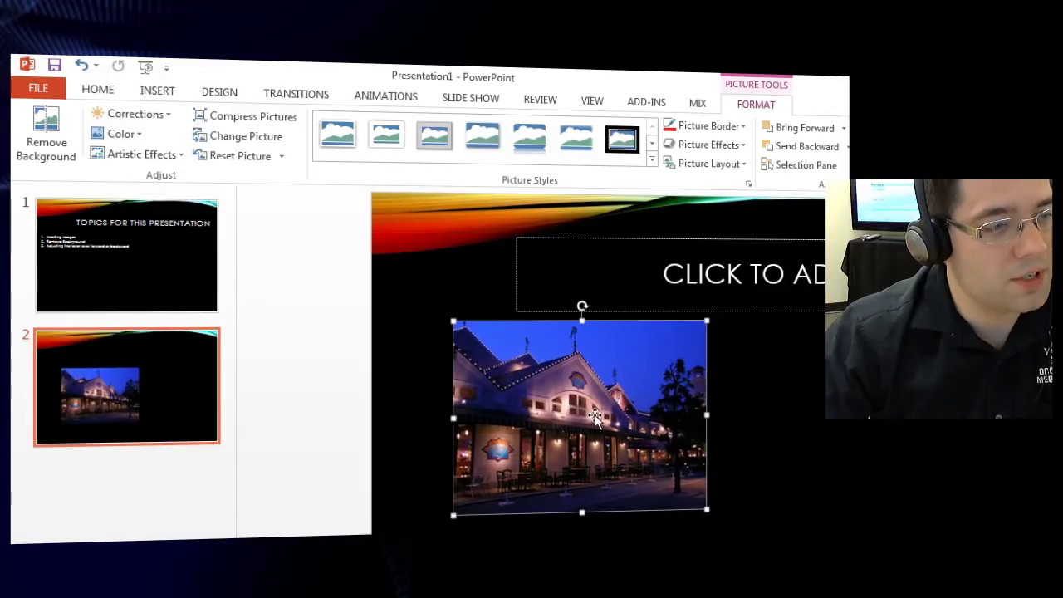
{"action": "left_click_drag", "start_coordinate": [593, 427], "coordinate": [538, 314]}
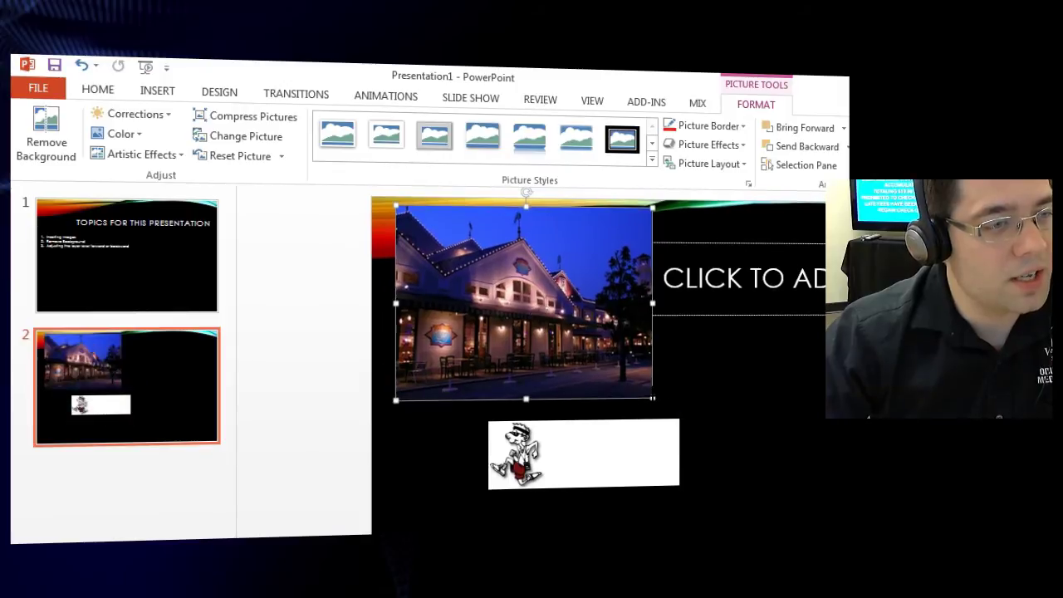
{"action": "left_click_drag", "start_coordinate": [653, 399], "coordinate": [854, 508]}
{"action": "left_click_drag", "start_coordinate": [737, 452], "coordinate": [714, 436]}
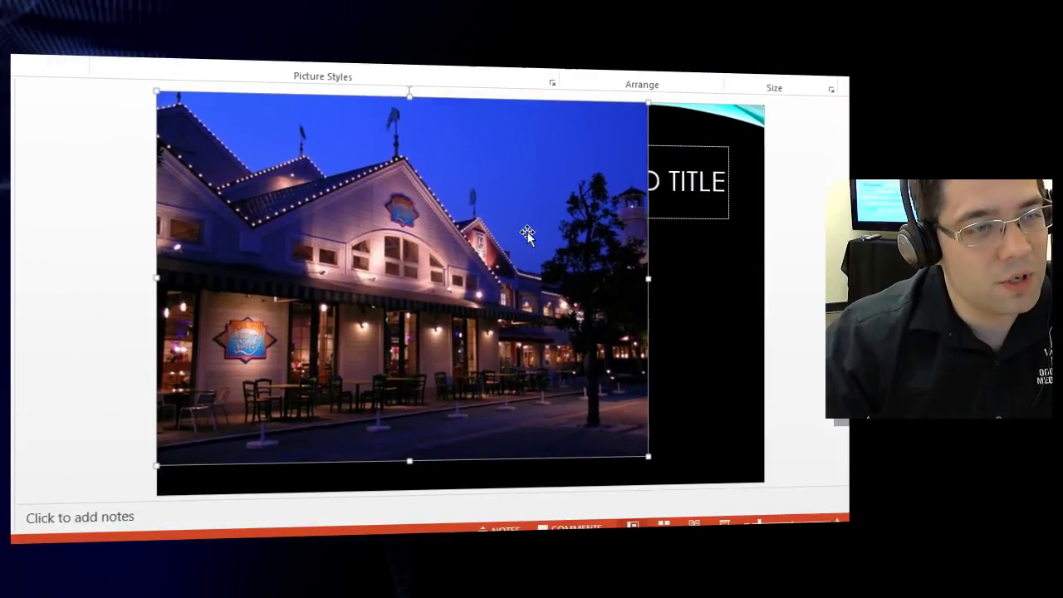
{"action": "left_click_drag", "start_coordinate": [527, 235], "coordinate": [711, 267]}
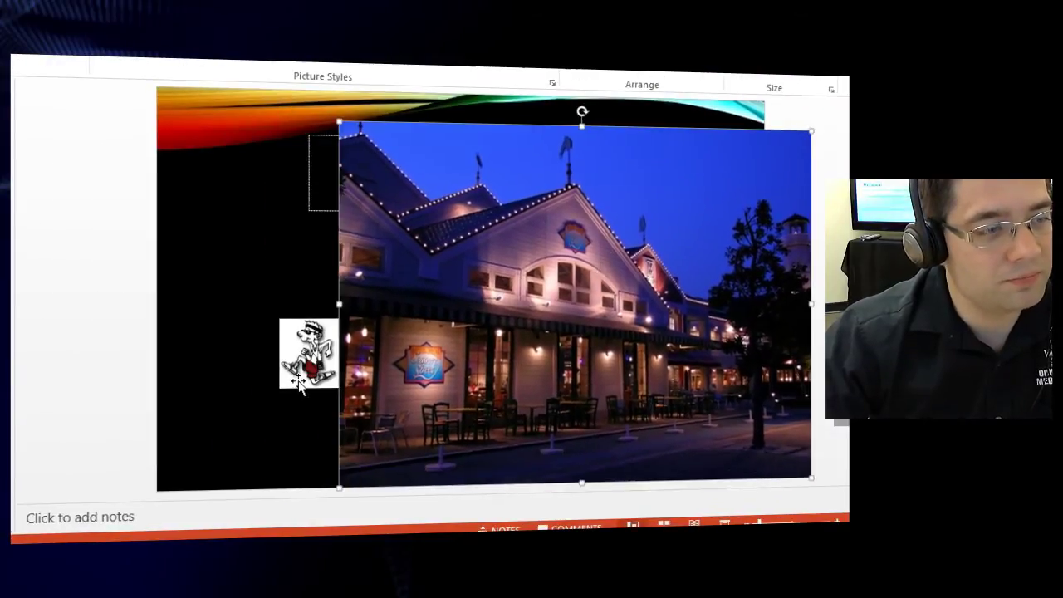
Move the runner picture toward the slide's upper left and shift the building photo up against the slide's right edge.
{"action": "left_click", "coordinate": [303, 356]}
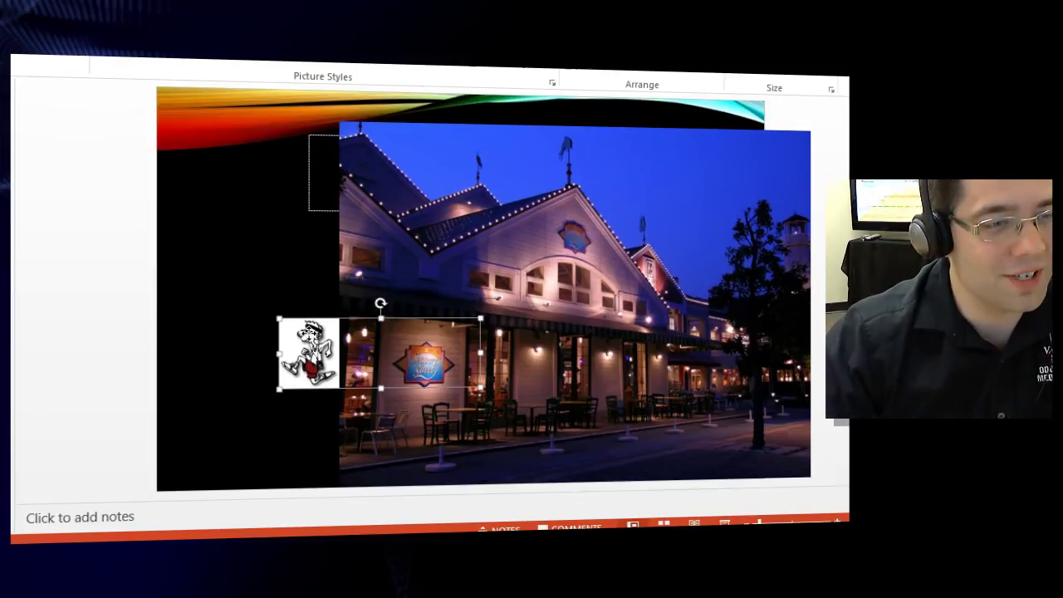
{"action": "key", "text": "Delete"}
{"action": "key", "text": "ctrl+z"}
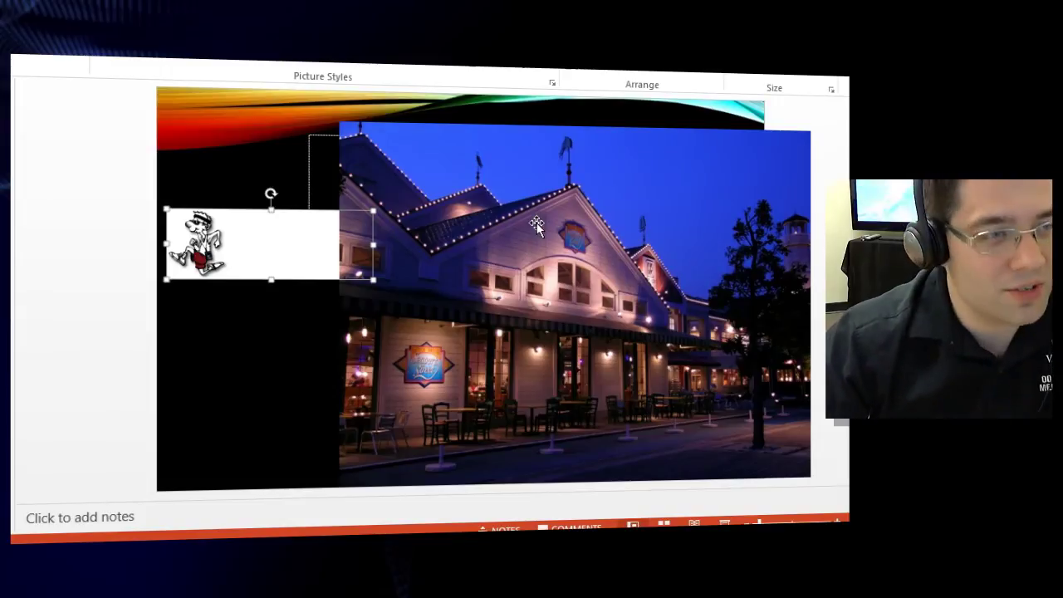
{"action": "left_click_drag", "start_coordinate": [536, 224], "coordinate": [485, 198]}
Crop the empty white area beside the runner so the picture is about 3.35 in wide.
{"action": "left_click", "coordinate": [241, 253]}
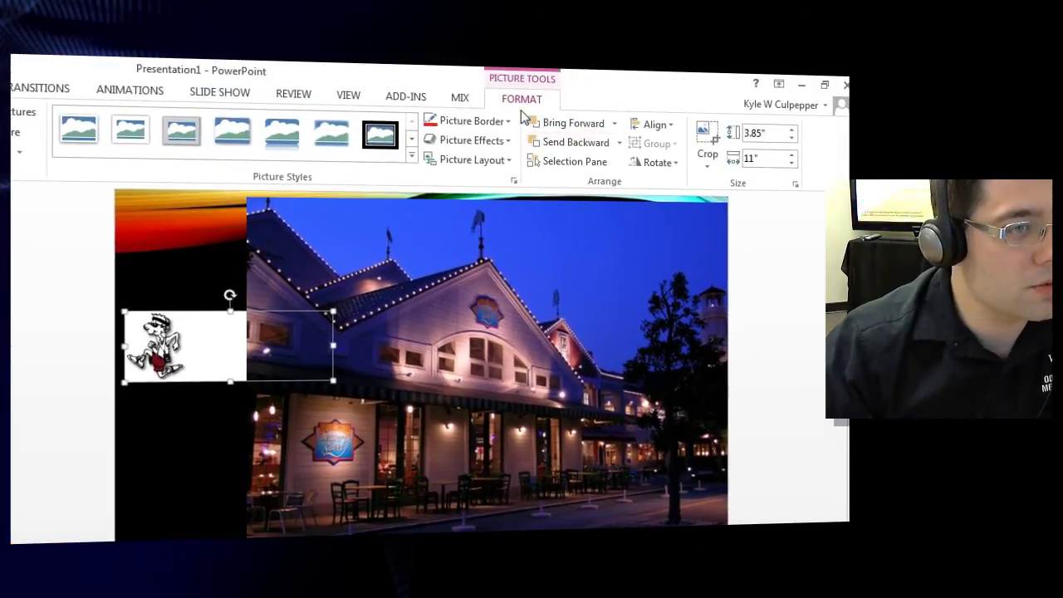
{"action": "left_click", "coordinate": [705, 135]}
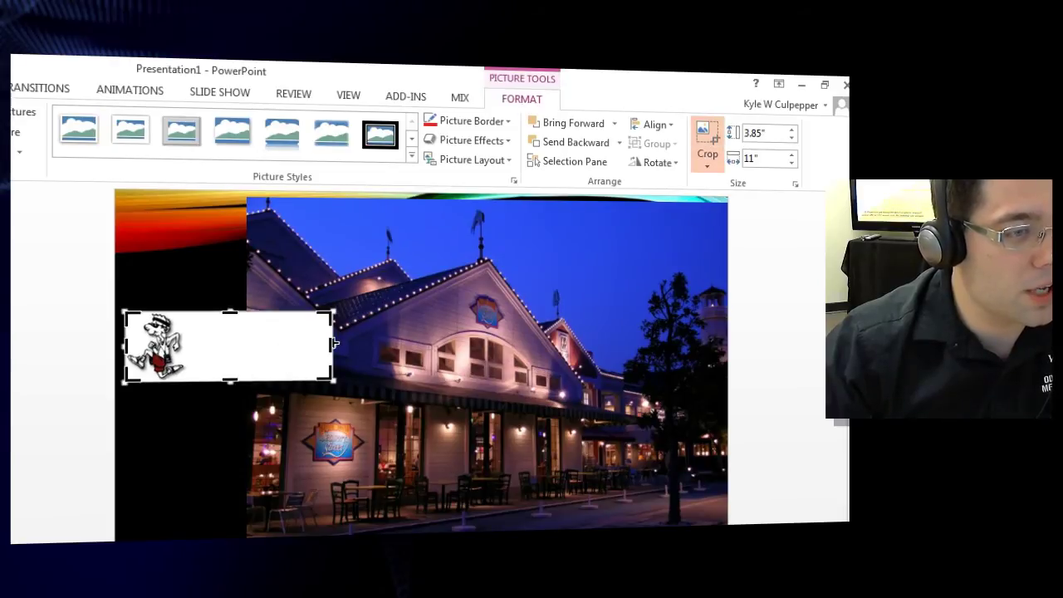
{"action": "left_click_drag", "start_coordinate": [334, 343], "coordinate": [189, 348]}
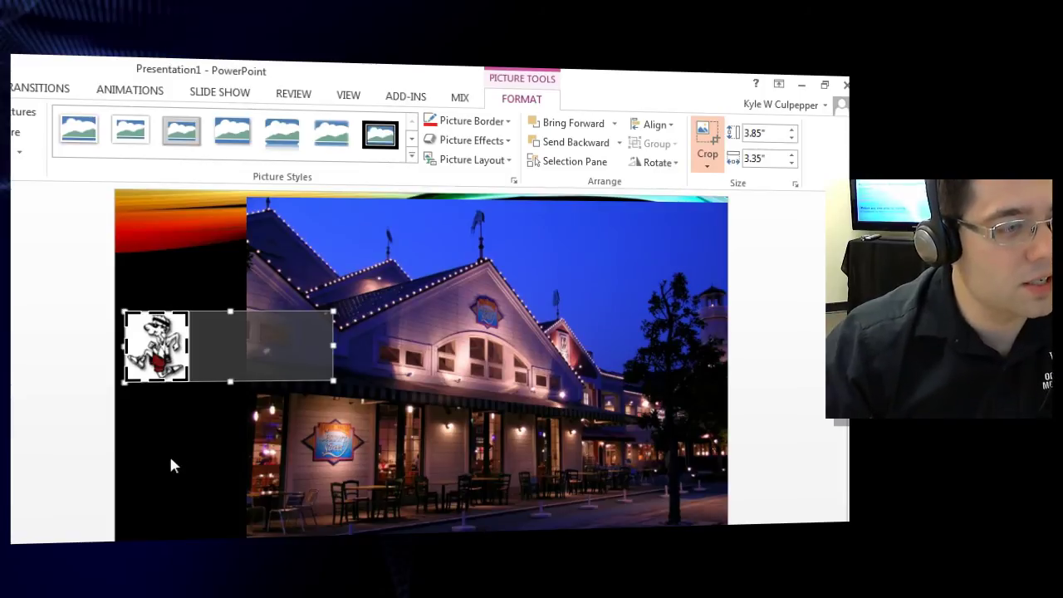
{"action": "left_click", "coordinate": [163, 264]}
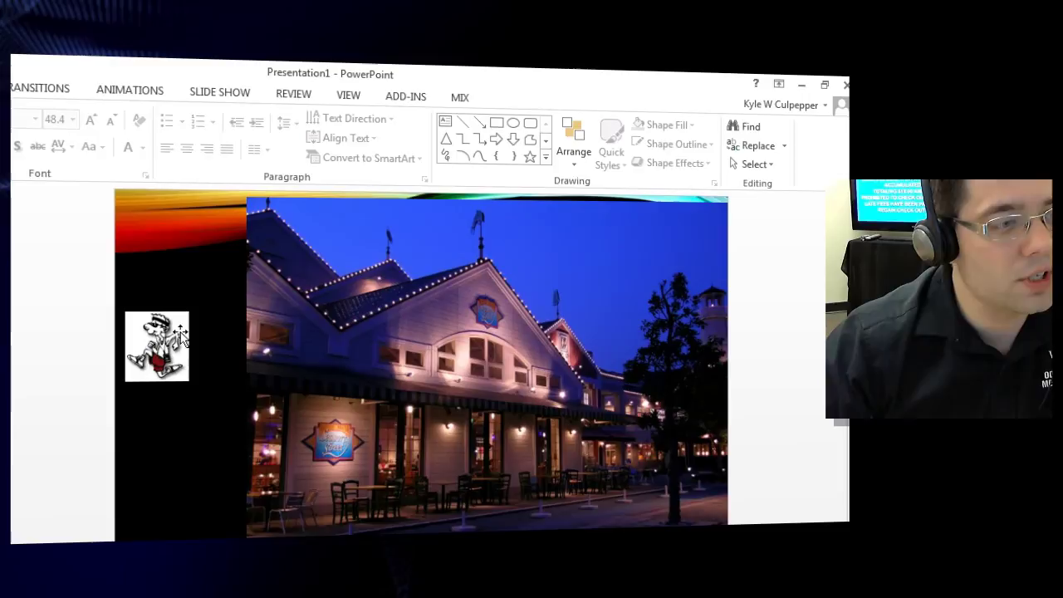
Enlarge the cropped runner picture to several times its size and place it against the slide's left edge.
{"action": "left_click", "coordinate": [159, 366]}
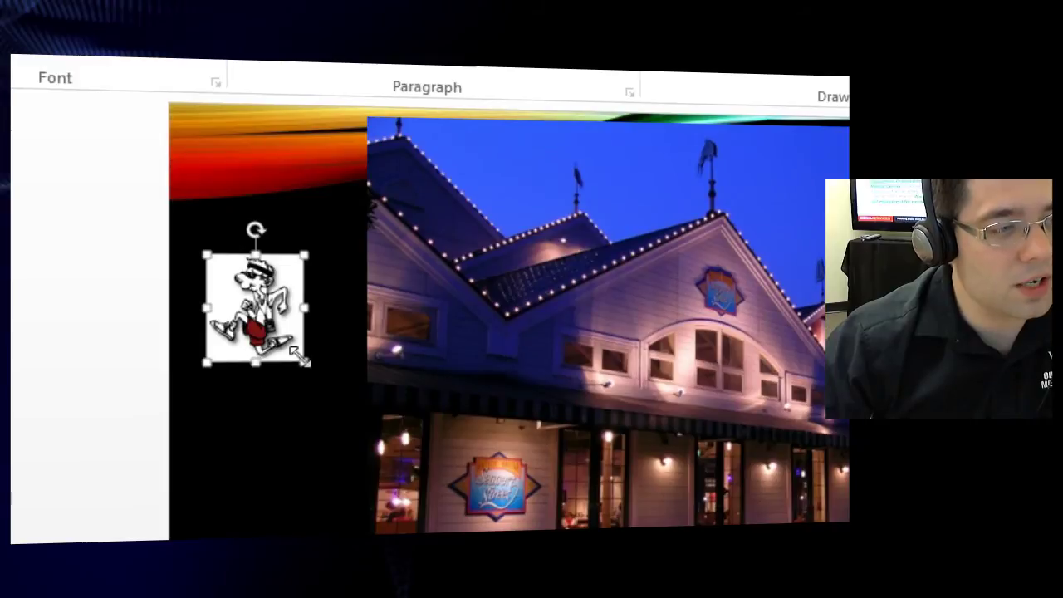
{"action": "left_click_drag", "start_coordinate": [304, 362], "coordinate": [465, 533]}
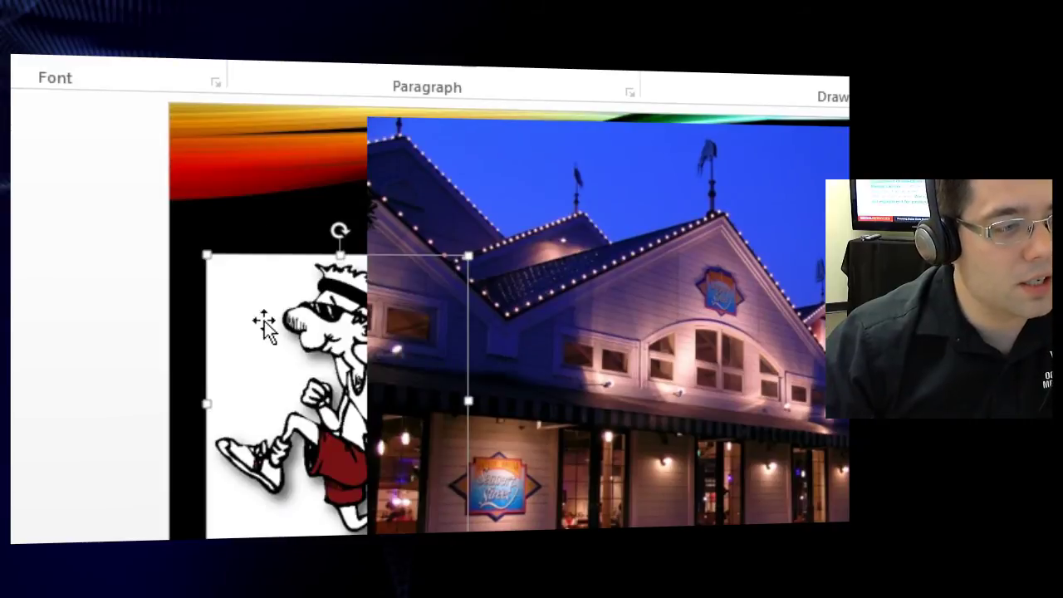
{"action": "left_click_drag", "start_coordinate": [290, 357], "coordinate": [268, 334]}
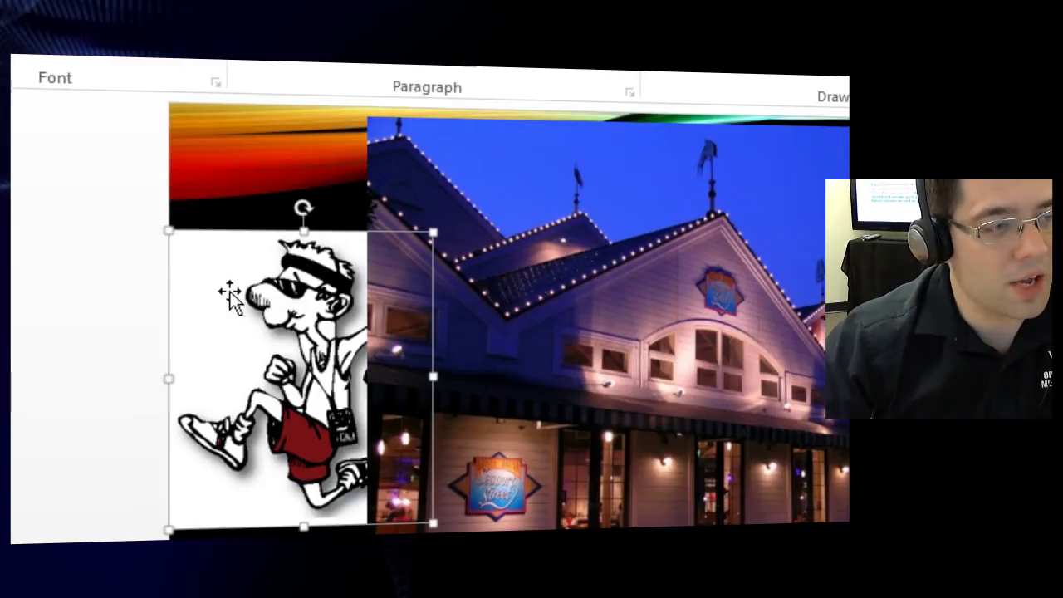
Shrink the building photo from its upper-left corner until it no longer overlaps the runner picture.
{"action": "left_click", "coordinate": [426, 176]}
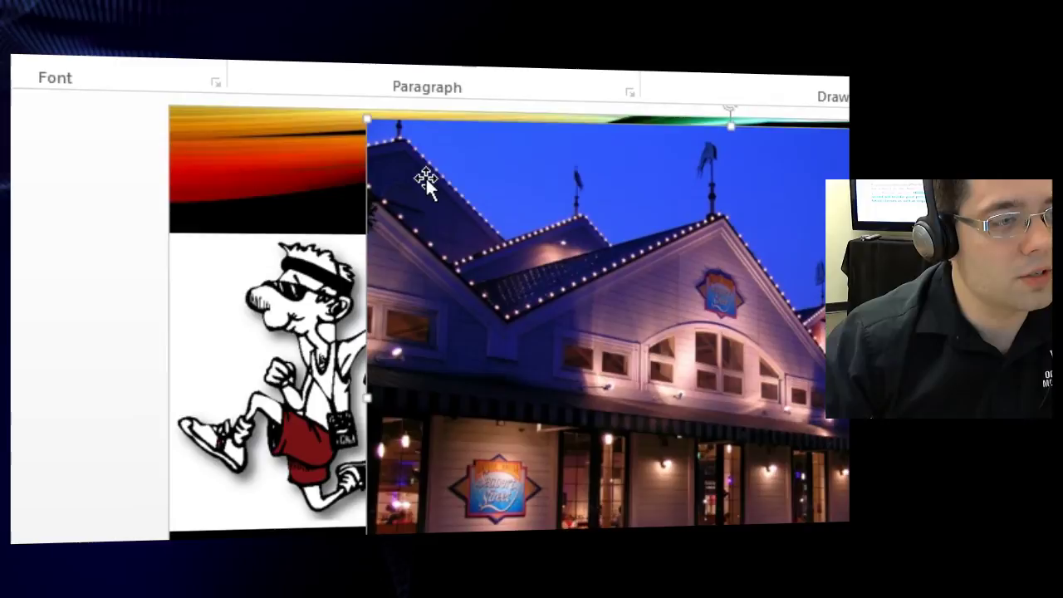
{"action": "left_click_drag", "start_coordinate": [363, 118], "coordinate": [535, 242]}
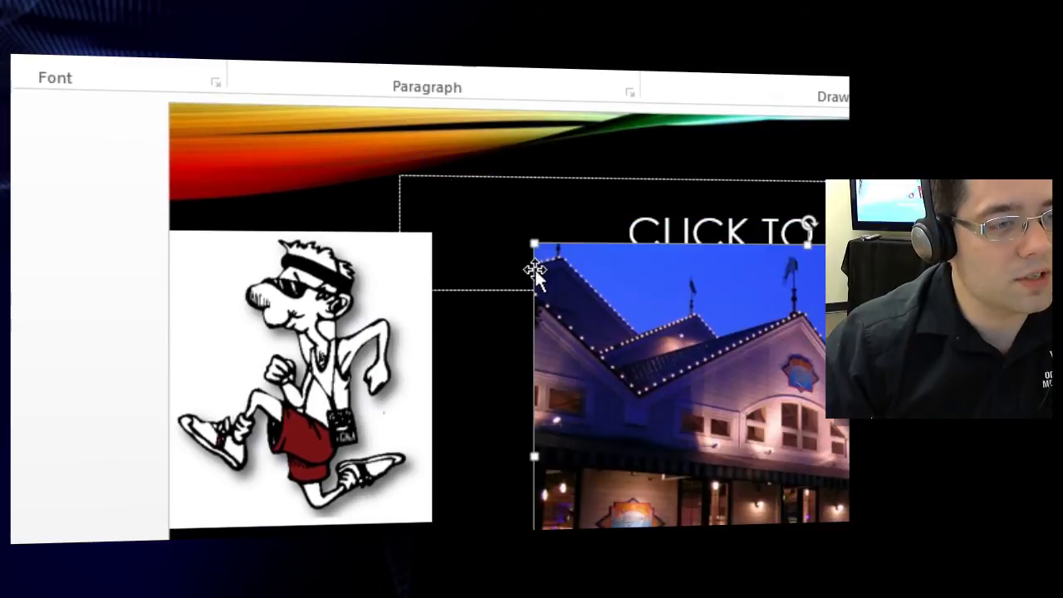
Start background removal on the runner picture and extend the selection area to nearly the picture's full size.
{"action": "left_click", "coordinate": [356, 306]}
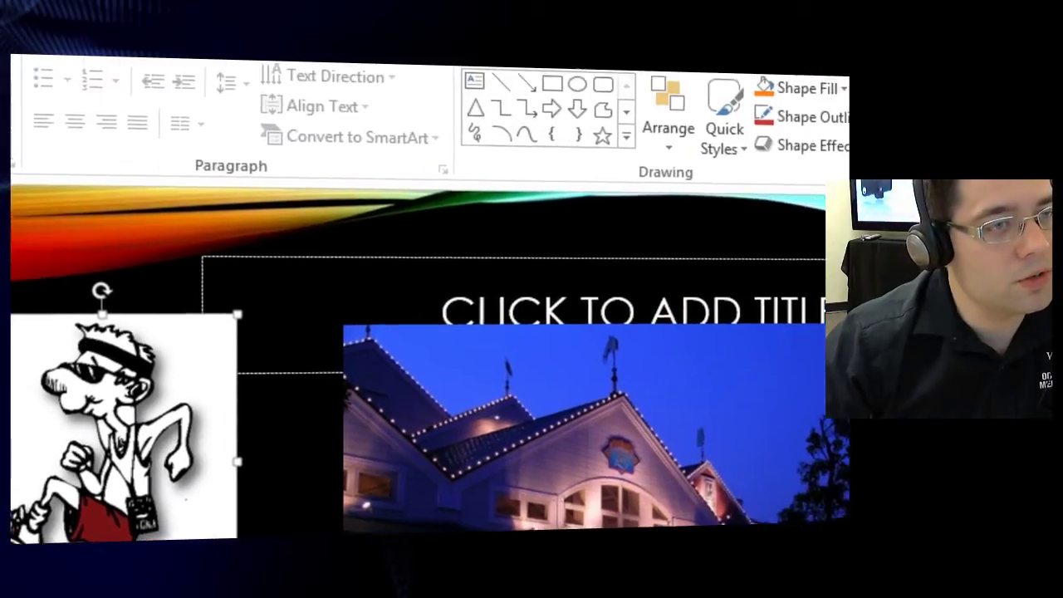
{"action": "left_click", "coordinate": [446, 115]}
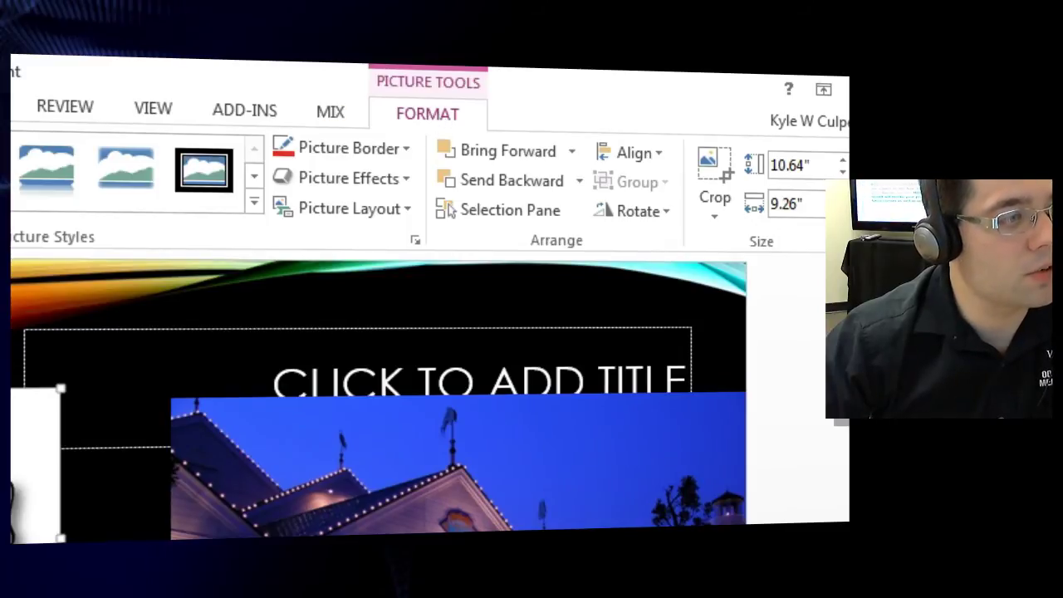
{"action": "key", "text": "ctrl+v"}
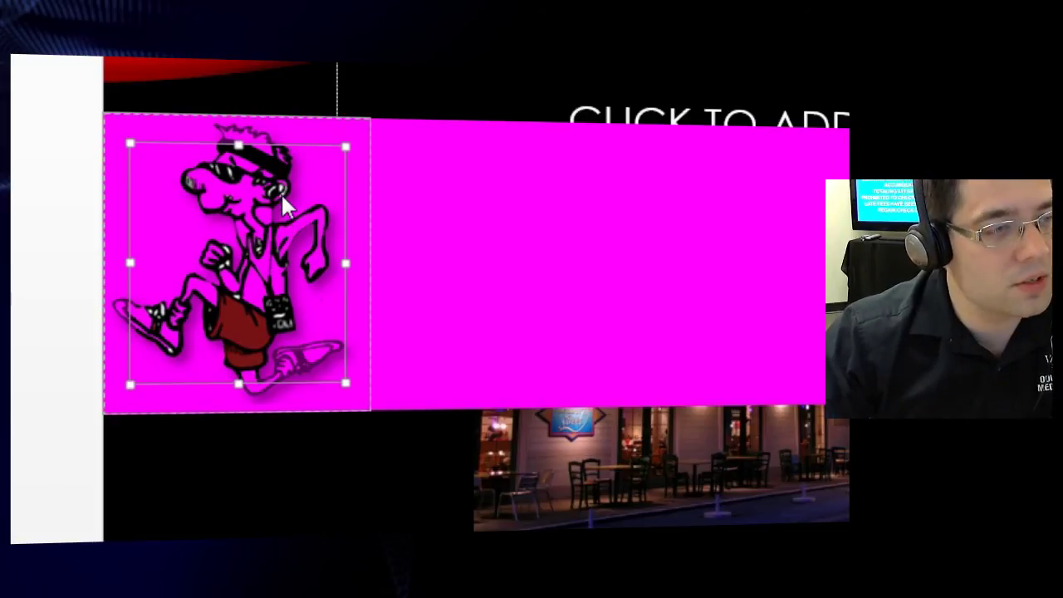
{"action": "left_click_drag", "start_coordinate": [345, 146], "coordinate": [363, 118]}
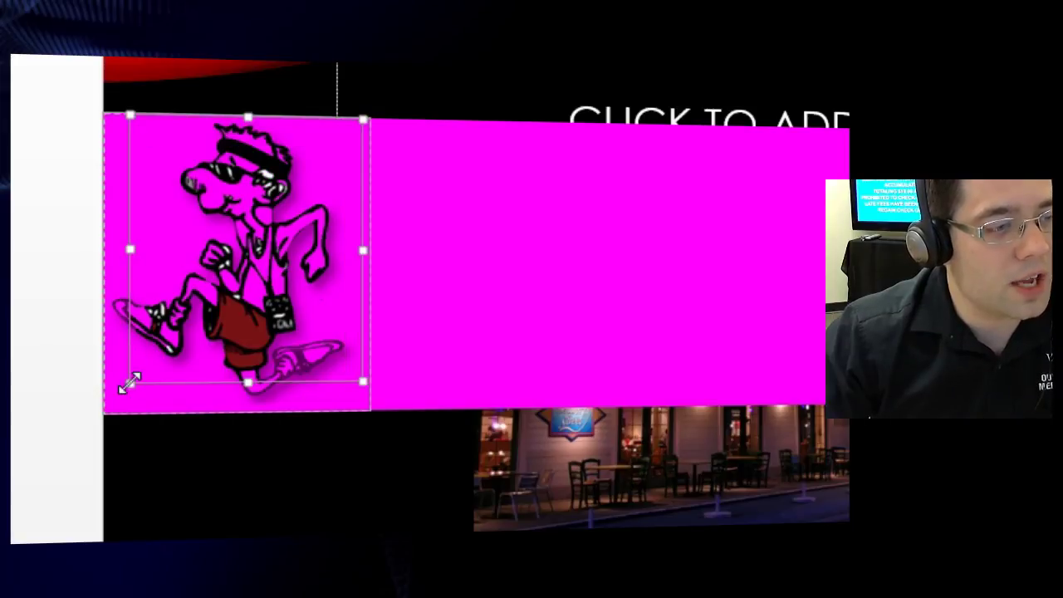
{"action": "left_click_drag", "start_coordinate": [126, 381], "coordinate": [108, 413]}
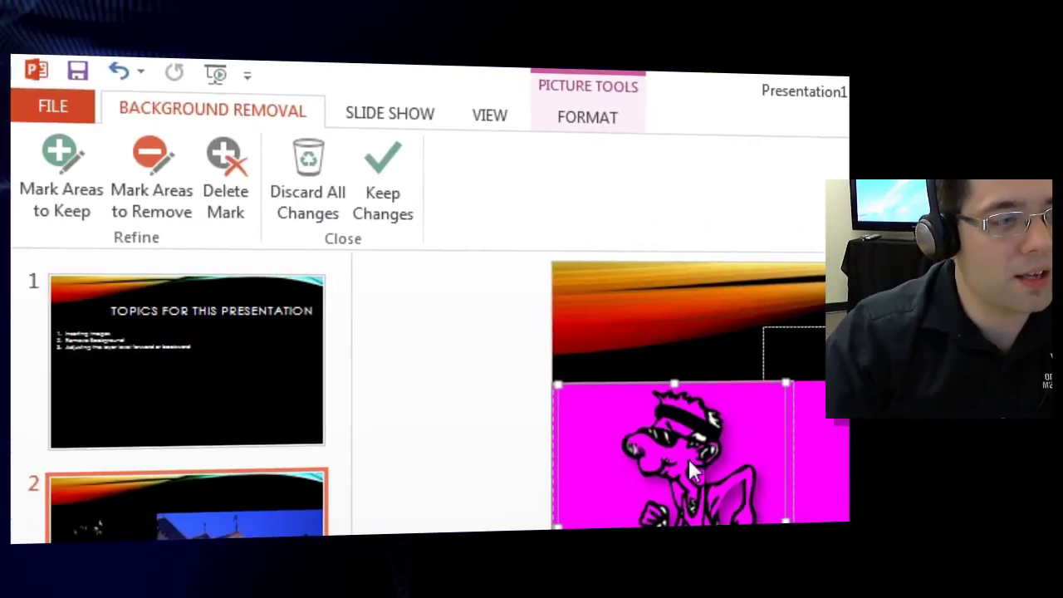
Mark the runner's nose, face, headband and ear as areas to keep.
{"action": "left_click", "coordinate": [63, 182]}
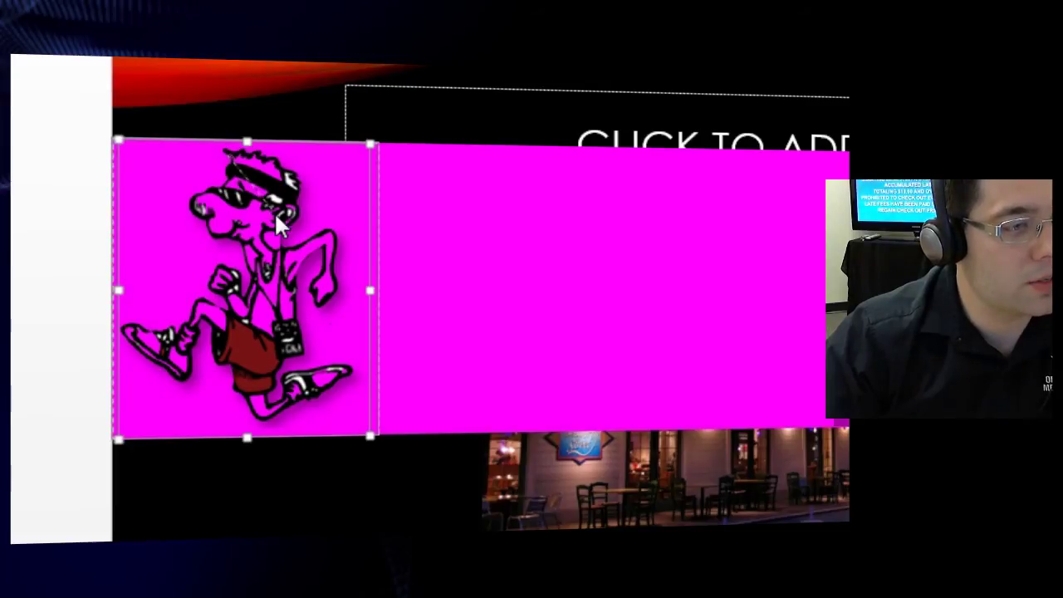
{"action": "left_click", "coordinate": [207, 215]}
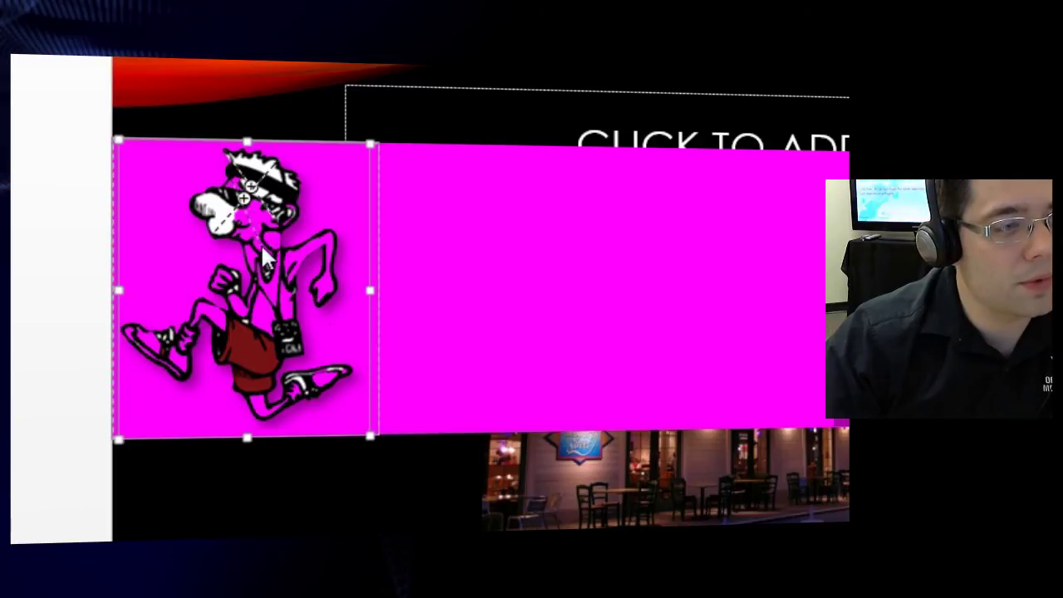
{"action": "left_click", "coordinate": [246, 214]}
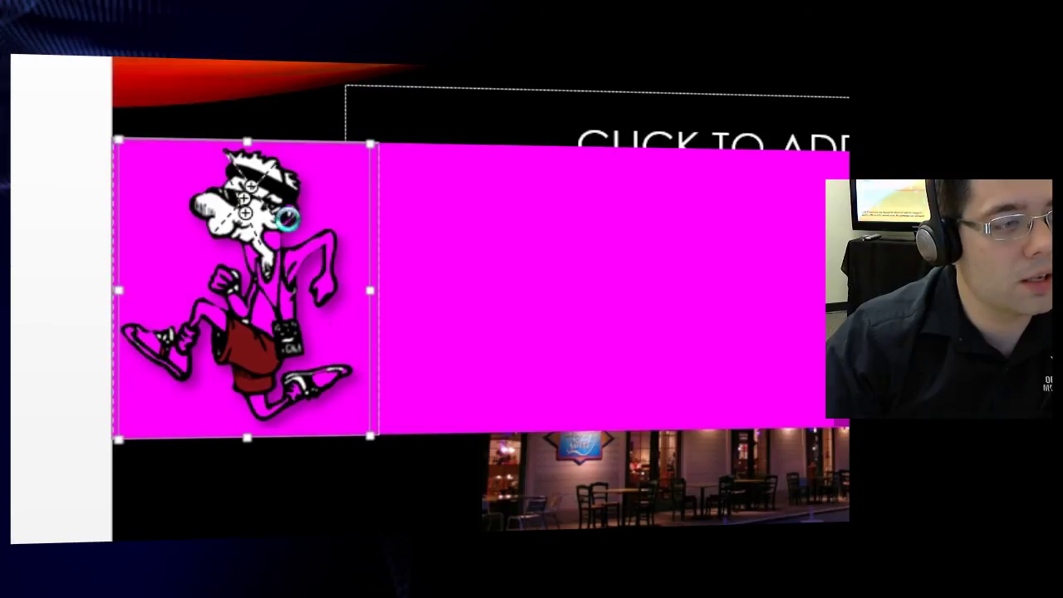
{"action": "left_click", "coordinate": [289, 208]}
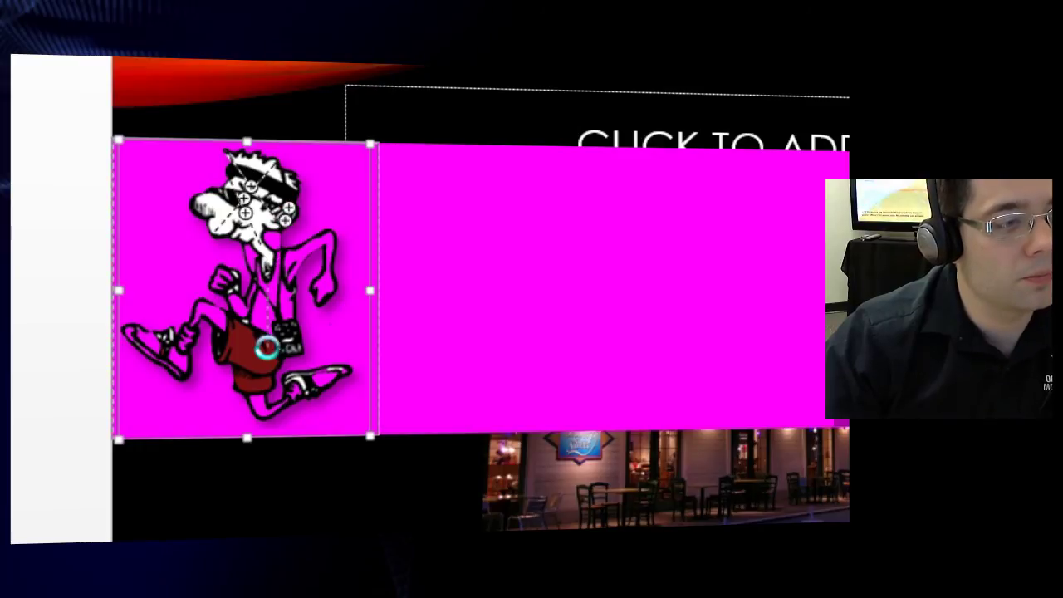
Mark the runner's shirt, arms, legs and shoes as areas to keep, and apply the background removal.
{"action": "left_click", "coordinate": [267, 314]}
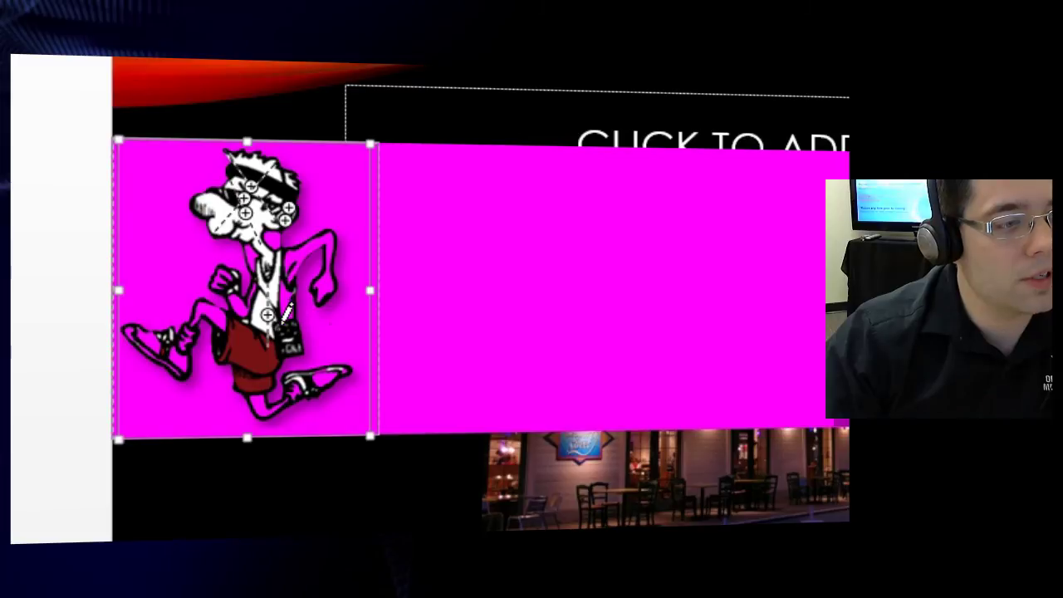
{"action": "left_click", "coordinate": [284, 301]}
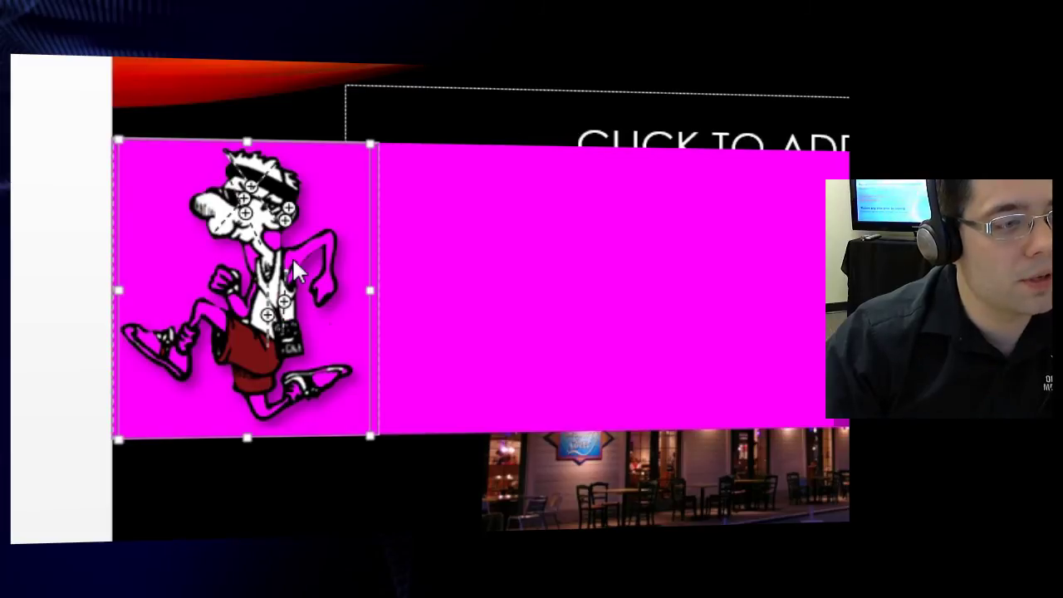
{"action": "left_click", "coordinate": [311, 248]}
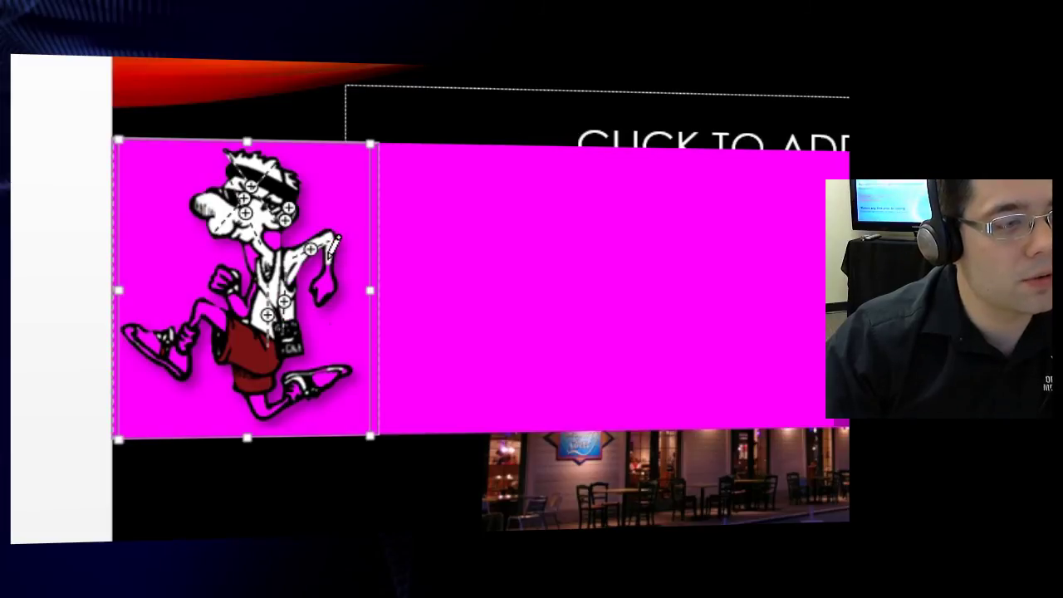
{"action": "left_click", "coordinate": [324, 281]}
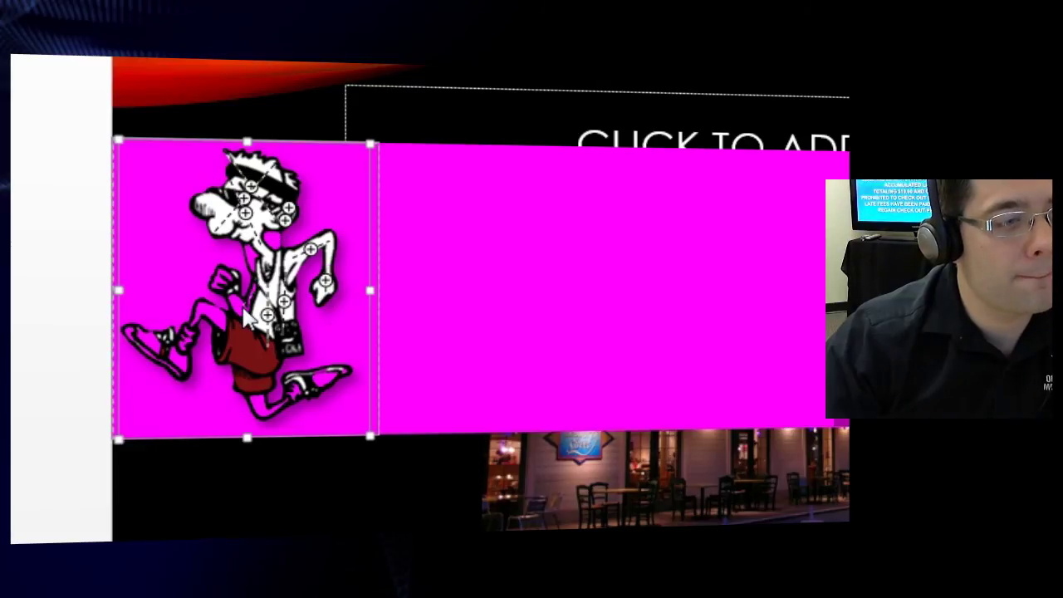
{"action": "left_click_drag", "start_coordinate": [150, 342], "coordinate": [294, 387]}
{"action": "left_click", "coordinate": [347, 373]}
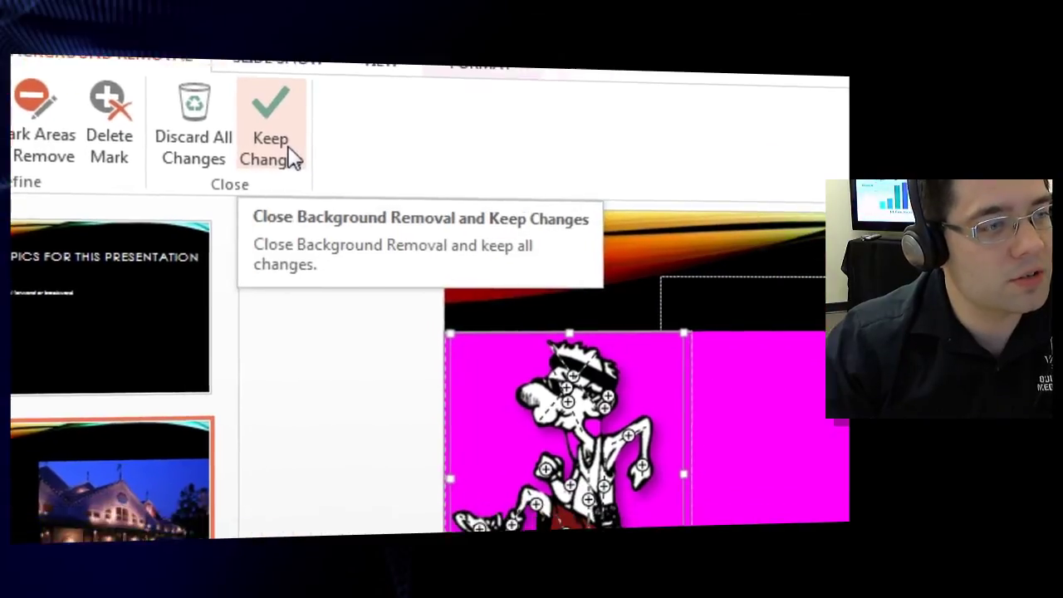
{"action": "left_click", "coordinate": [403, 212]}
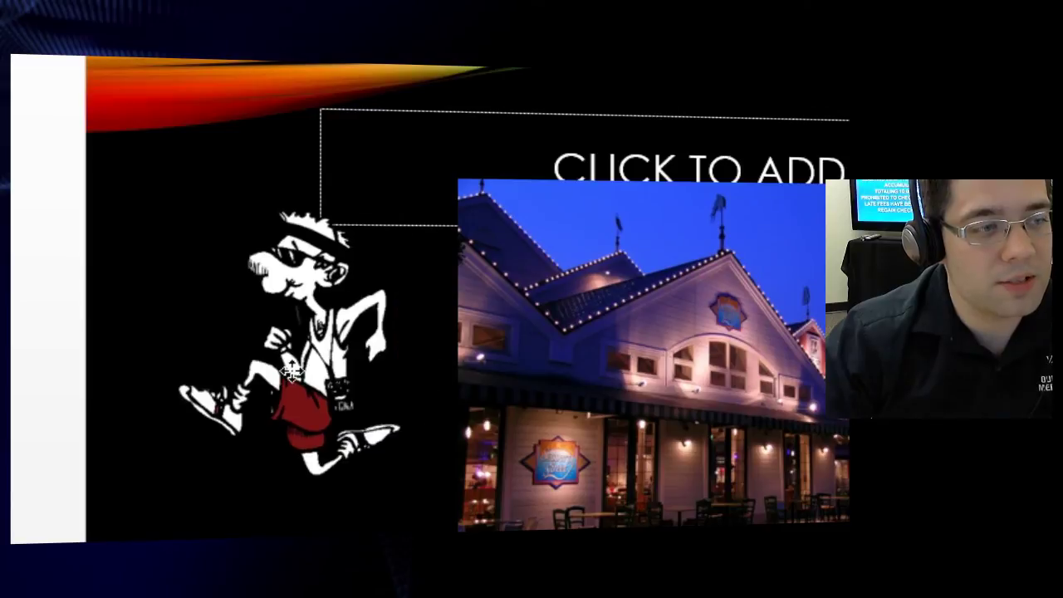
Move the cut-out runner onto the building photo to check the layer order of the two pictures.
{"action": "left_click", "coordinate": [658, 407]}
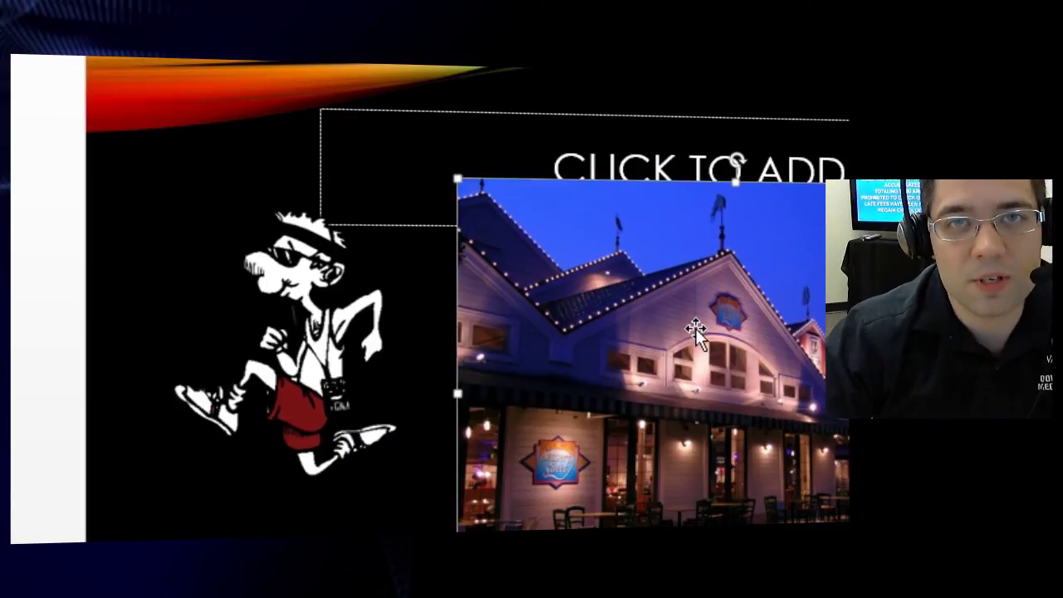
{"action": "left_click", "coordinate": [263, 333]}
{"action": "left_click_drag", "start_coordinate": [263, 333], "coordinate": [525, 364]}
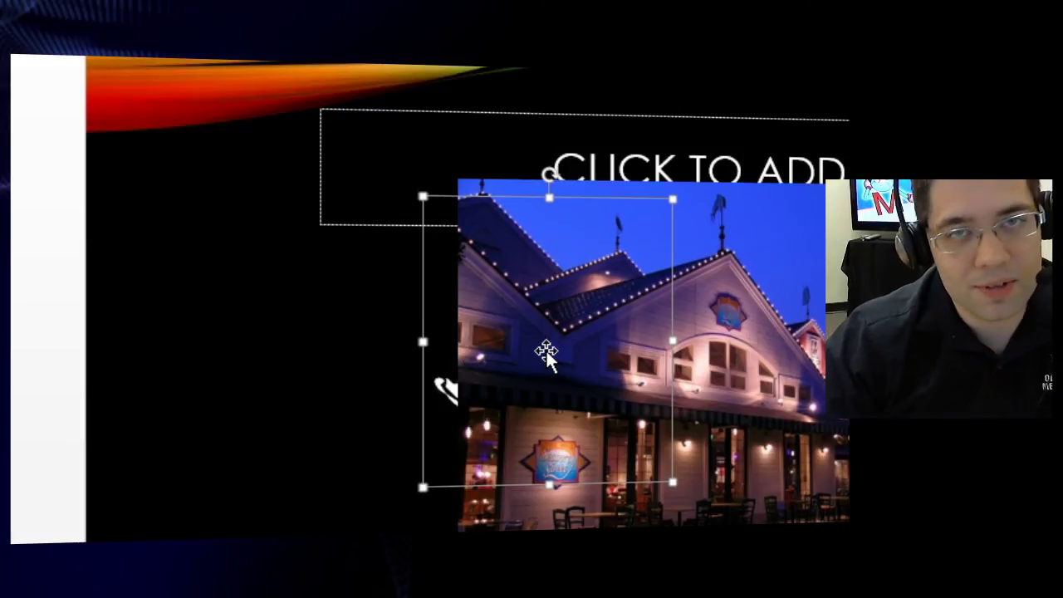
{"action": "left_click_drag", "start_coordinate": [546, 353], "coordinate": [612, 349]}
{"action": "left_click", "coordinate": [493, 347]}
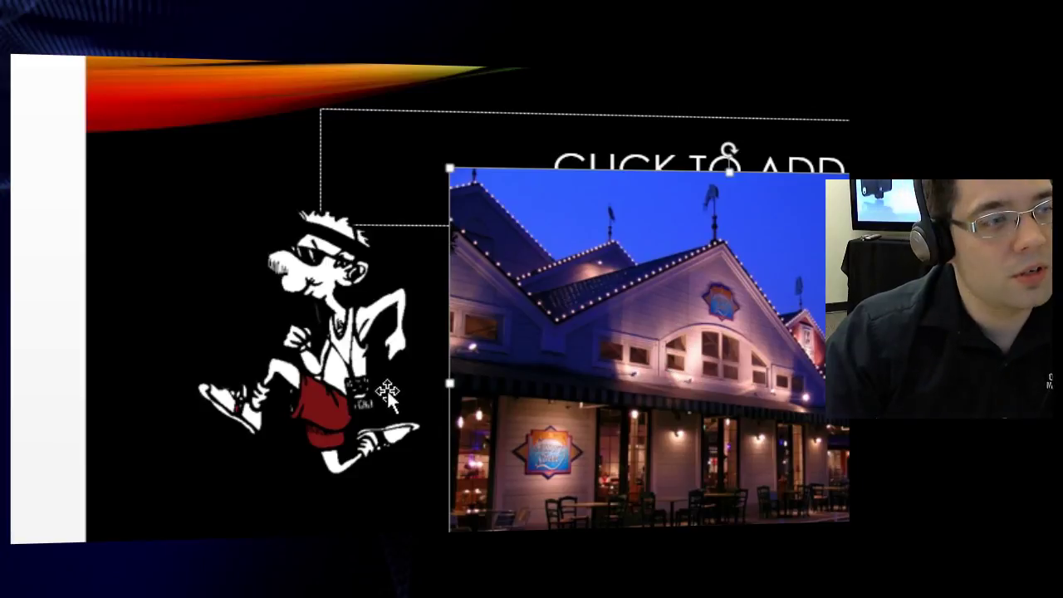
Bring the runner in front of the building photo and place it over the middle of the building.
{"action": "left_click", "coordinate": [341, 374]}
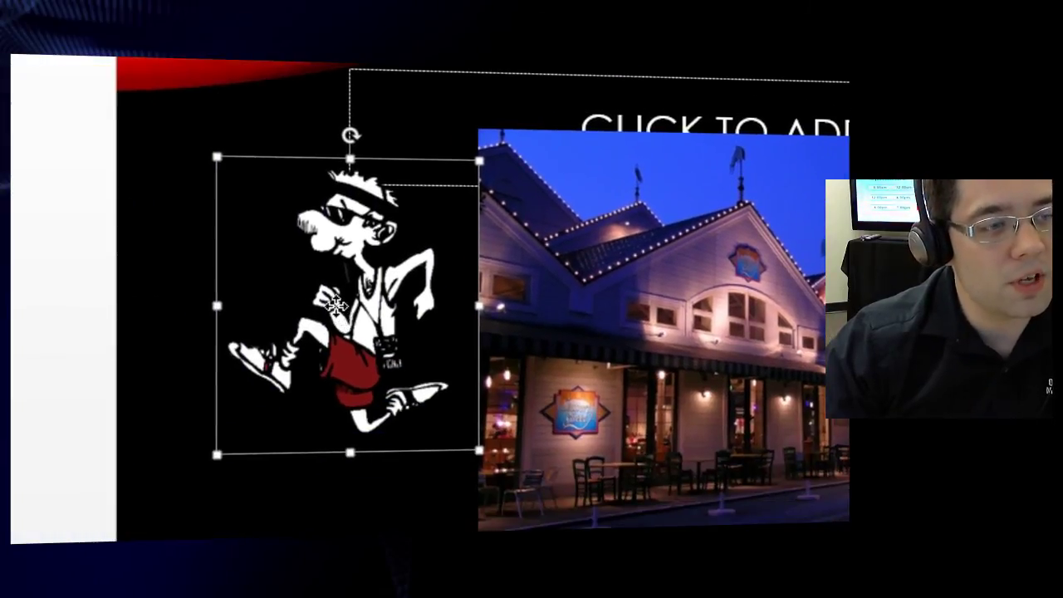
{"action": "left_click_drag", "start_coordinate": [226, 374], "coordinate": [449, 366]}
{"action": "left_click_drag", "start_coordinate": [559, 301], "coordinate": [705, 297]}
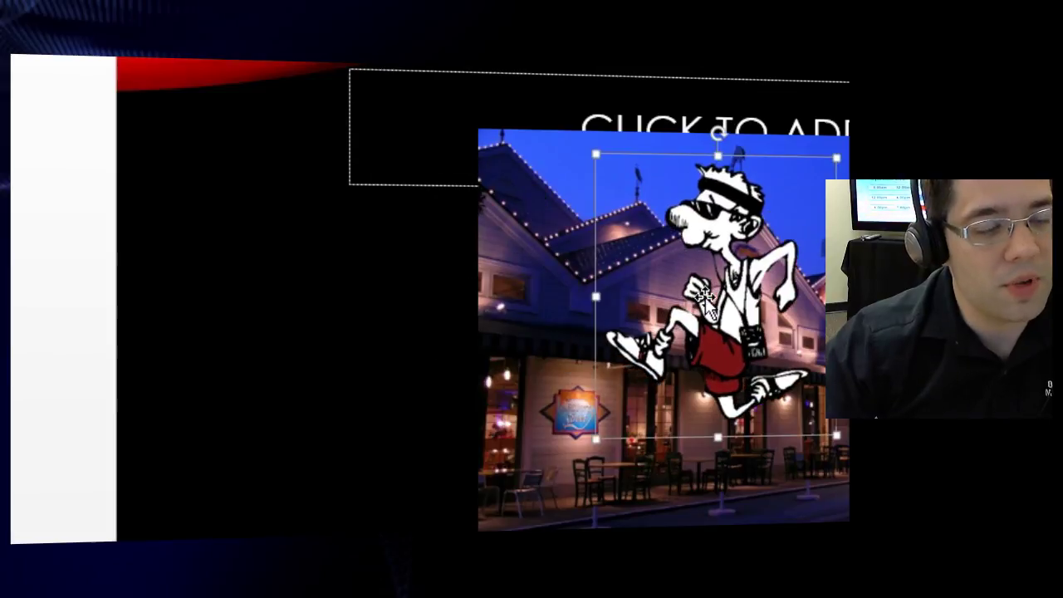